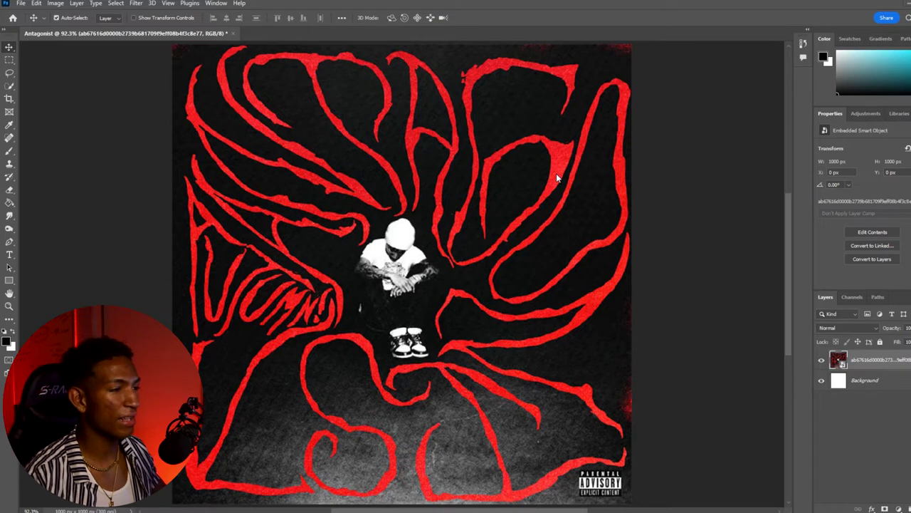
Duplicate the album cover artwork layer
{"action": "right_click", "coordinate": [876, 356]}
{"action": "left_click", "coordinate": [776, 88]}
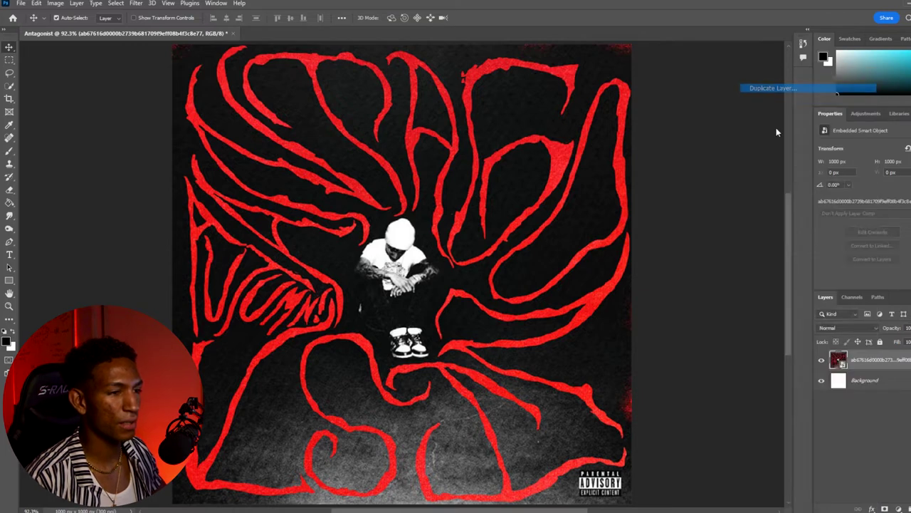
{"action": "left_click", "coordinate": [572, 146]}
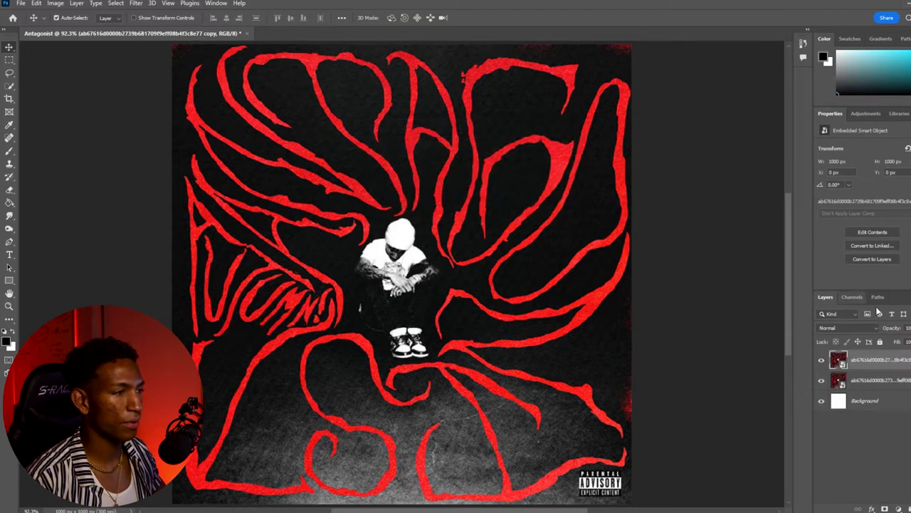
Begin a Quick Selection of the red lettering in the cover's upper right, using a 17 px brush at 68% hardness
{"action": "key", "text": "w"}
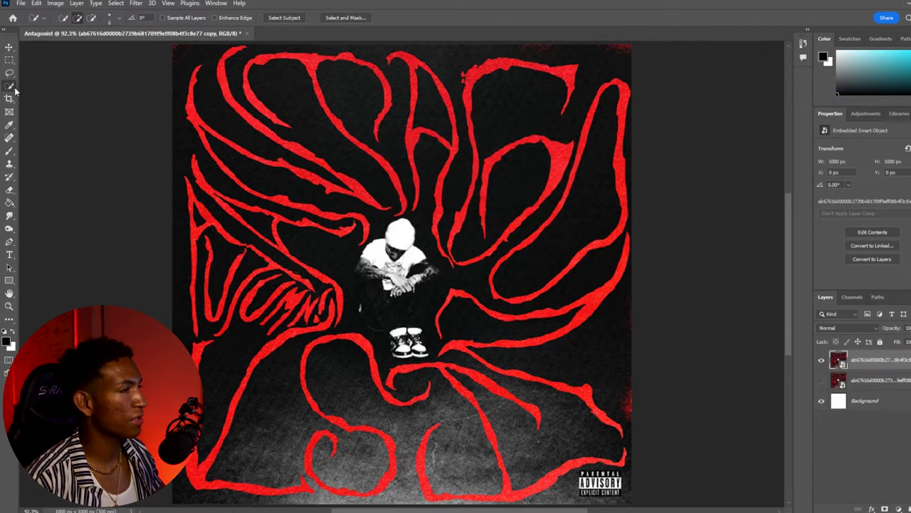
{"action": "left_click", "coordinate": [118, 18]}
{"action": "left_click", "coordinate": [141, 70]}
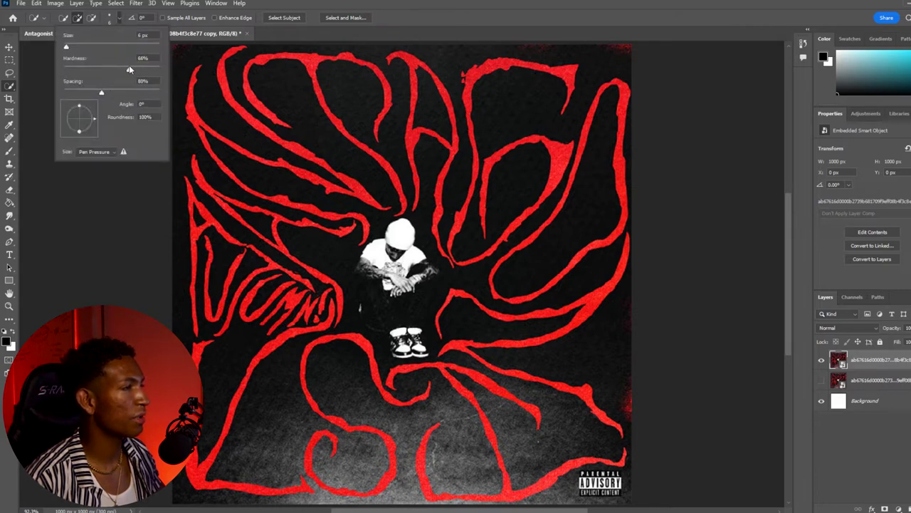
{"action": "left_click", "coordinate": [74, 47]}
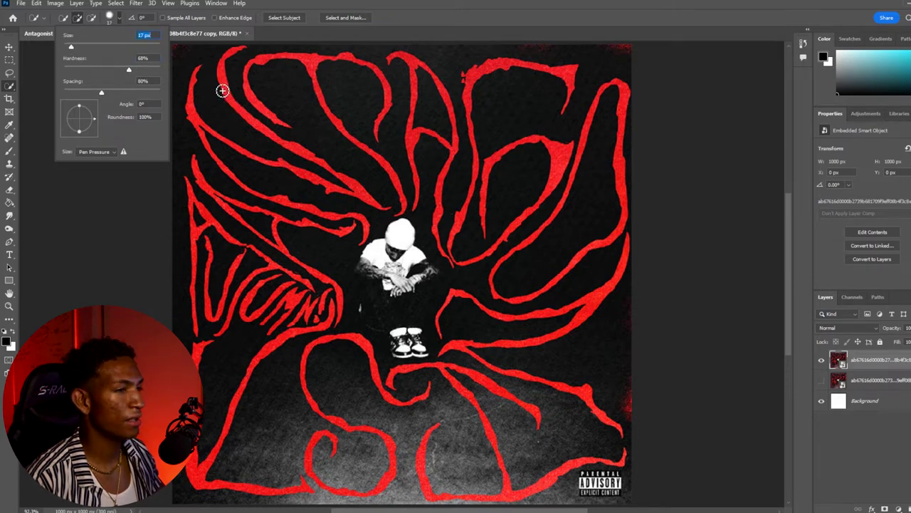
{"action": "left_click", "coordinate": [487, 72]}
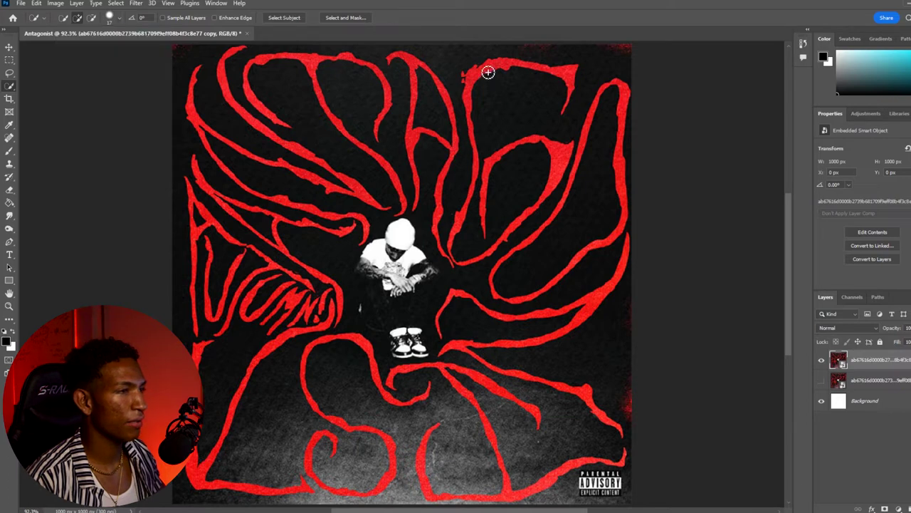
{"action": "mouse_move", "coordinate": [487, 72]}
{"action": "left_mouse_down"}
{"action": "mouse_move", "coordinate": [562, 74]}
{"action": "mouse_move", "coordinate": [573, 85]}
{"action": "left_mouse_up"}
{"action": "left_click_drag", "start_coordinate": [467, 100], "coordinate": [466, 91]}
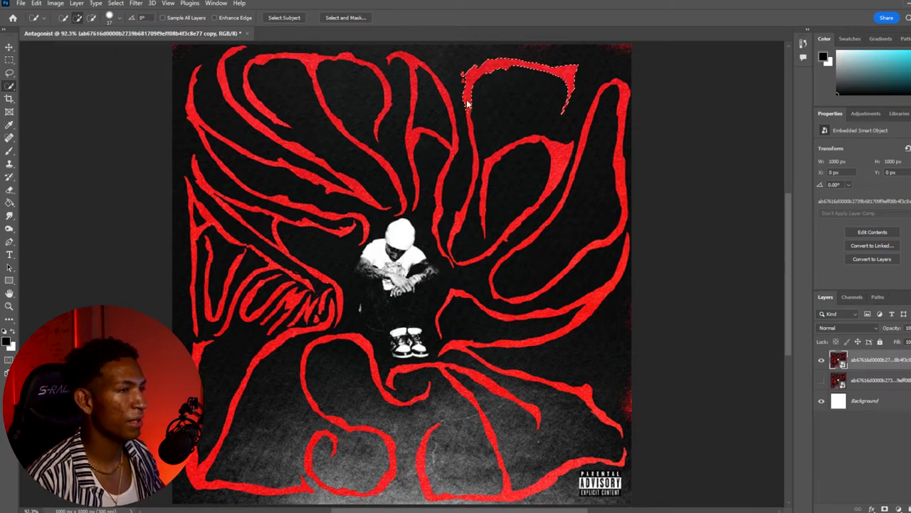
{"action": "mouse_move", "coordinate": [551, 157]}
{"action": "left_mouse_down"}
{"action": "mouse_move", "coordinate": [566, 165]}
{"action": "mouse_move", "coordinate": [532, 195]}
{"action": "left_mouse_up"}
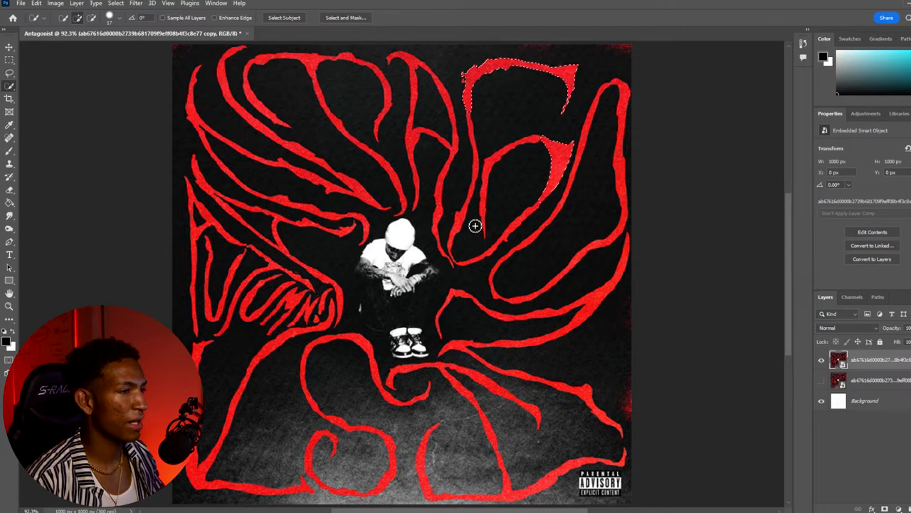
{"action": "left_click_drag", "start_coordinate": [441, 222], "coordinate": [437, 213]}
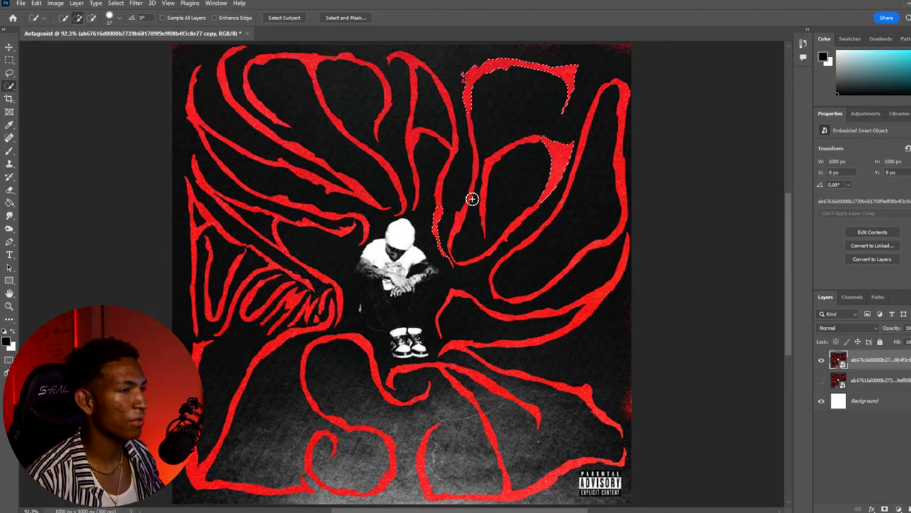
Add the rest of the red lettering to the selection, starting with a 12 px brush, and mask the duplicate layer to it
{"action": "left_click", "coordinate": [112, 17]}
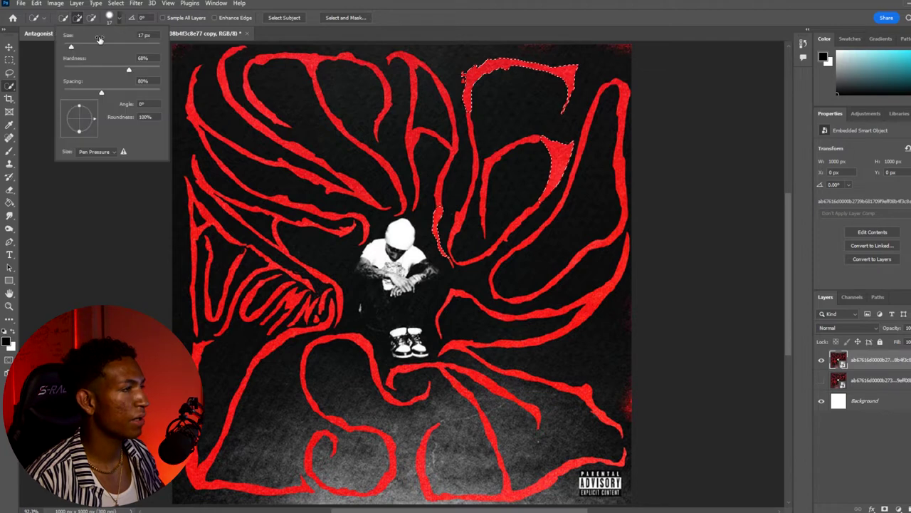
{"action": "left_click_drag", "start_coordinate": [74, 47], "coordinate": [71, 47]}
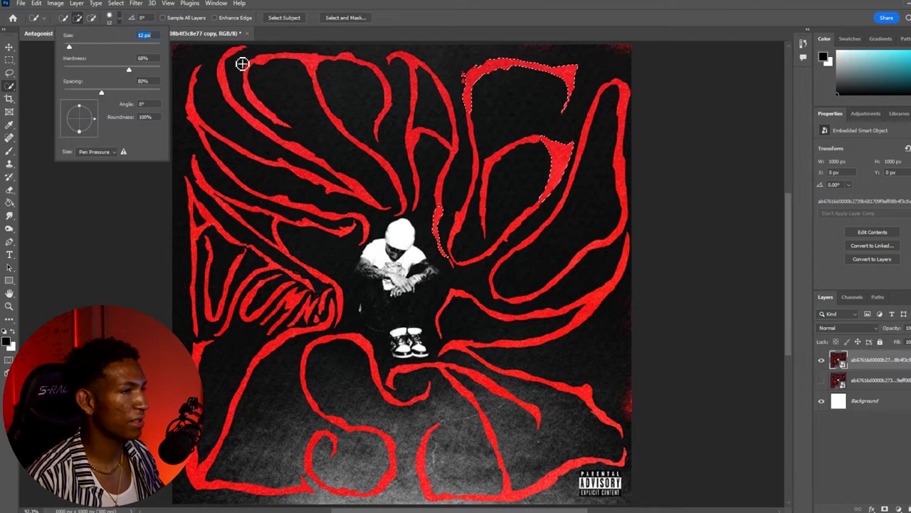
{"action": "left_click", "coordinate": [417, 64]}
{"action": "mouse_move", "coordinate": [419, 65]}
{"action": "left_mouse_down"}
{"action": "mouse_move", "coordinate": [411, 140]}
{"action": "mouse_move", "coordinate": [425, 153]}
{"action": "mouse_move", "coordinate": [421, 185]}
{"action": "mouse_move", "coordinate": [443, 185]}
{"action": "left_mouse_up"}
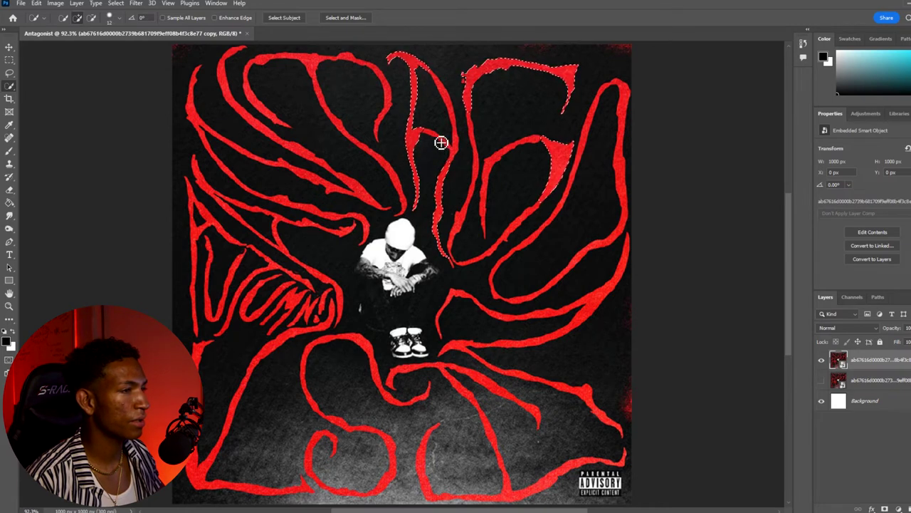
{"action": "left_click_drag", "start_coordinate": [459, 153], "coordinate": [476, 175]}
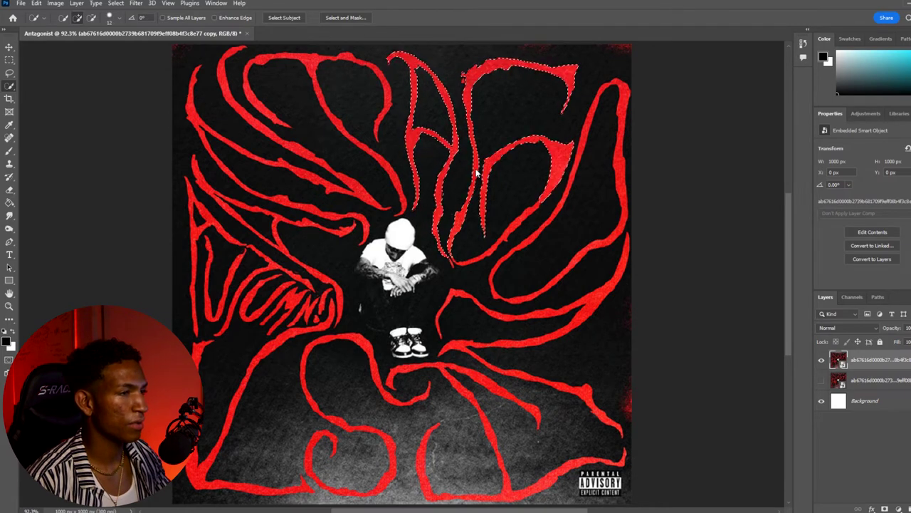
{"action": "mouse_move", "coordinate": [626, 178]}
{"action": "left_mouse_down"}
{"action": "mouse_move", "coordinate": [577, 179]}
{"action": "mouse_move", "coordinate": [630, 95]}
{"action": "left_mouse_up"}
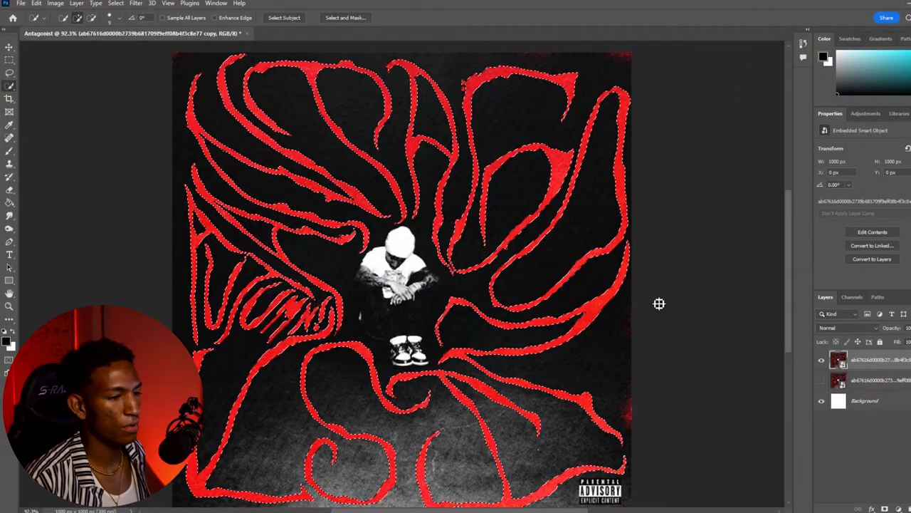
{"action": "left_click", "coordinate": [884, 508]}
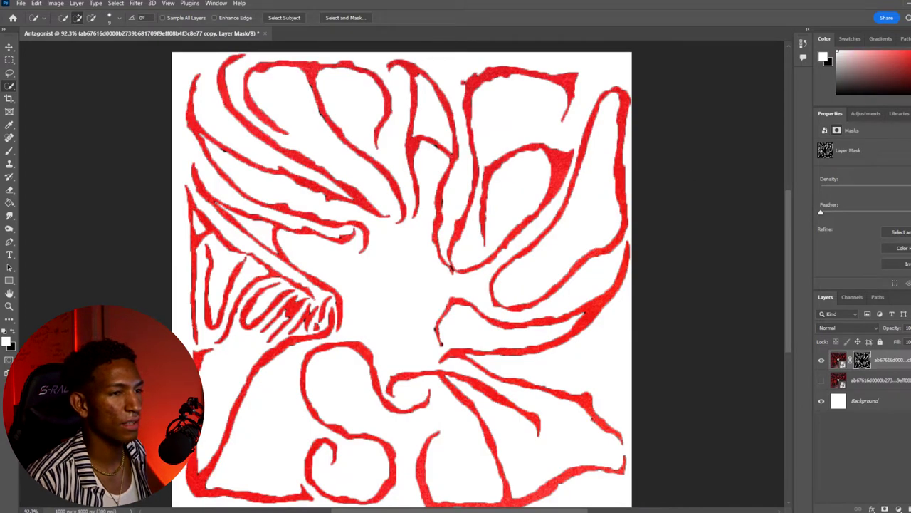
Refine the lettering mask in Select and Mask by smoothing it slightly and shifting its edge inward
{"action": "left_click", "coordinate": [900, 233]}
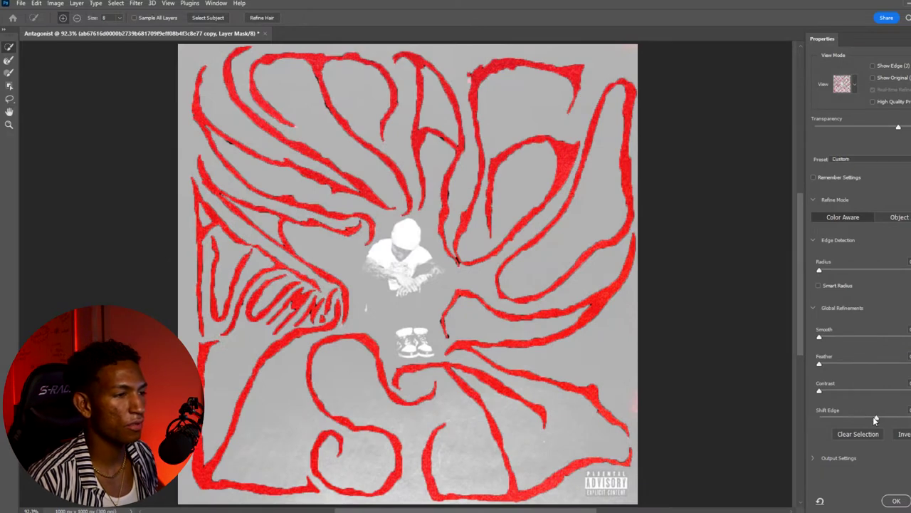
{"action": "left_click_drag", "start_coordinate": [875, 418], "coordinate": [855, 426]}
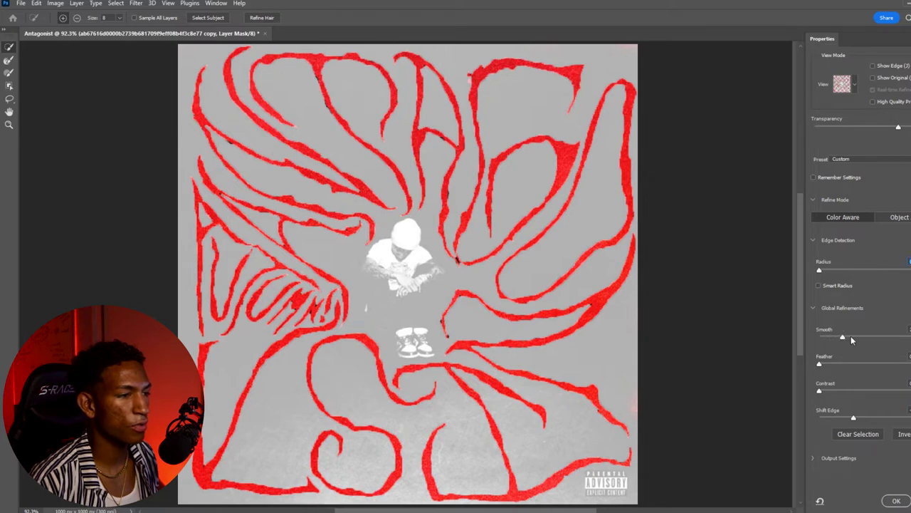
{"action": "left_click_drag", "start_coordinate": [893, 338], "coordinate": [809, 345]}
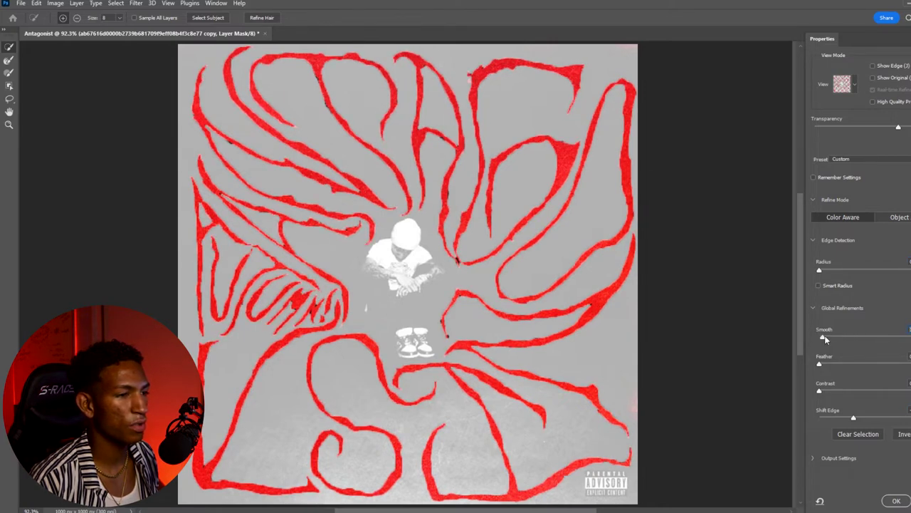
{"action": "left_click_drag", "start_coordinate": [852, 419], "coordinate": [838, 420]}
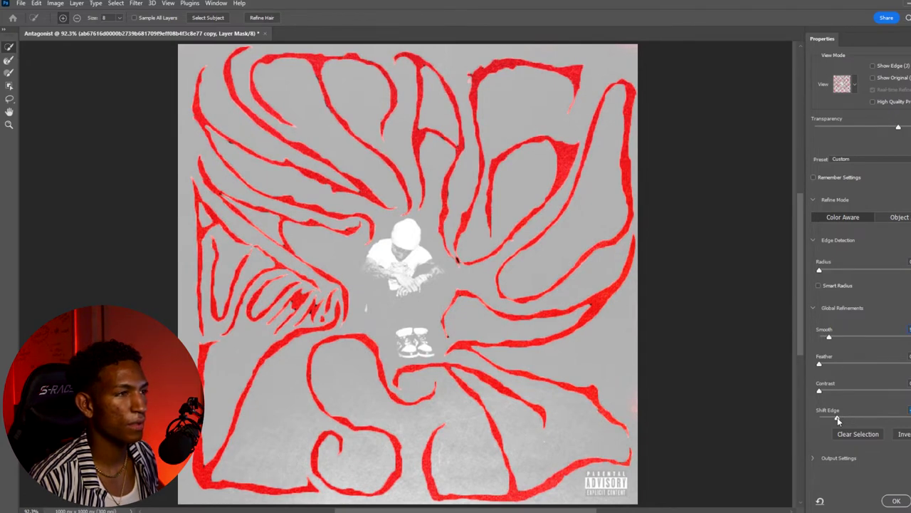
{"action": "left_click_drag", "start_coordinate": [849, 418], "coordinate": [856, 417]}
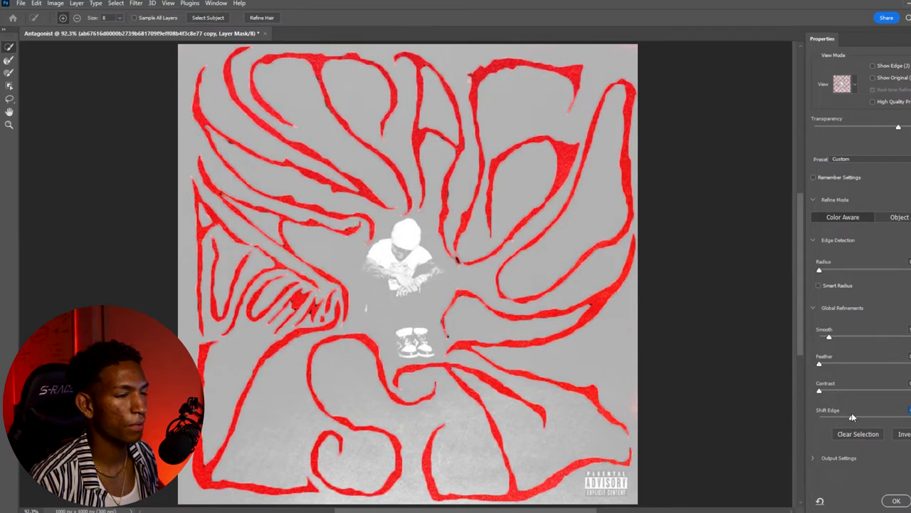
{"action": "left_click", "coordinate": [896, 501]}
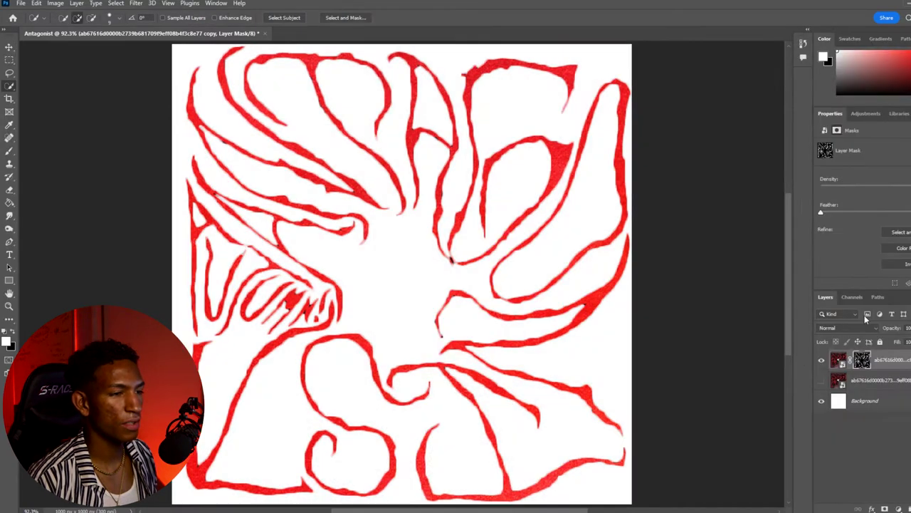
Hide the masked lettering layer and make the original cover layer visible and active
{"action": "left_click", "coordinate": [822, 360]}
{"action": "left_click", "coordinate": [822, 380]}
{"action": "left_click", "coordinate": [873, 381]}
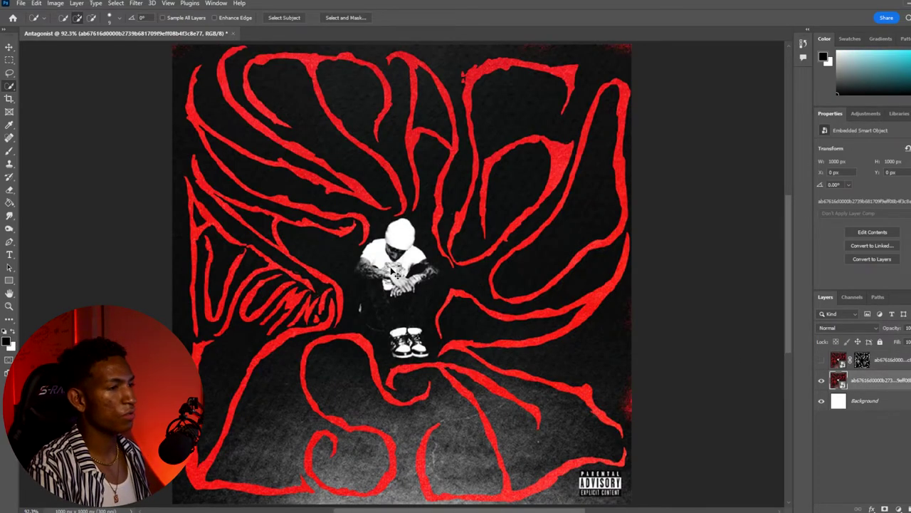
Trace a closed Pen tool path around the seated figure in the centre of the cover, including the dark trousers and shoes
{"action": "scroll", "coordinate": [395, 272], "scroll_direction": "up", "scroll_amount": 2}
{"action": "scroll", "coordinate": [396, 272], "scroll_direction": "up", "scroll_amount": 1}
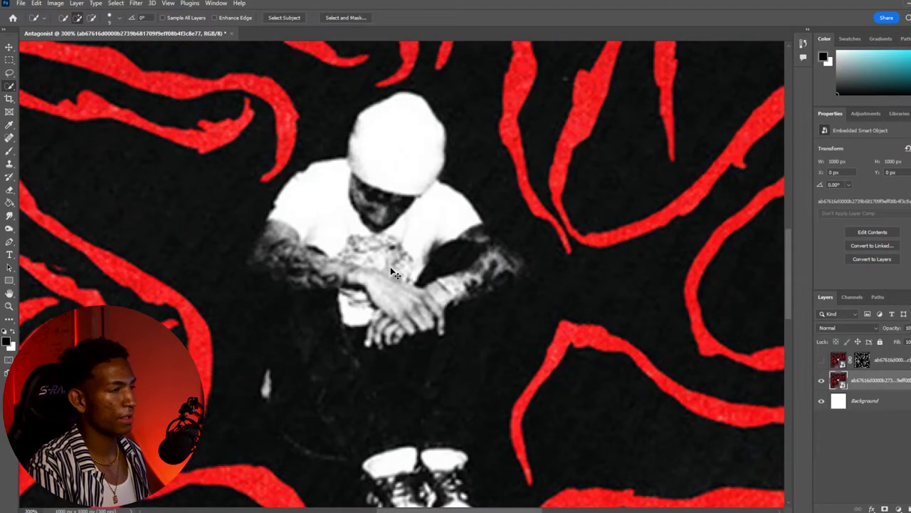
{"action": "scroll", "coordinate": [393, 274], "scroll_direction": "down", "scroll_amount": 3}
{"action": "scroll", "coordinate": [392, 222], "scroll_direction": "up", "scroll_amount": 2}
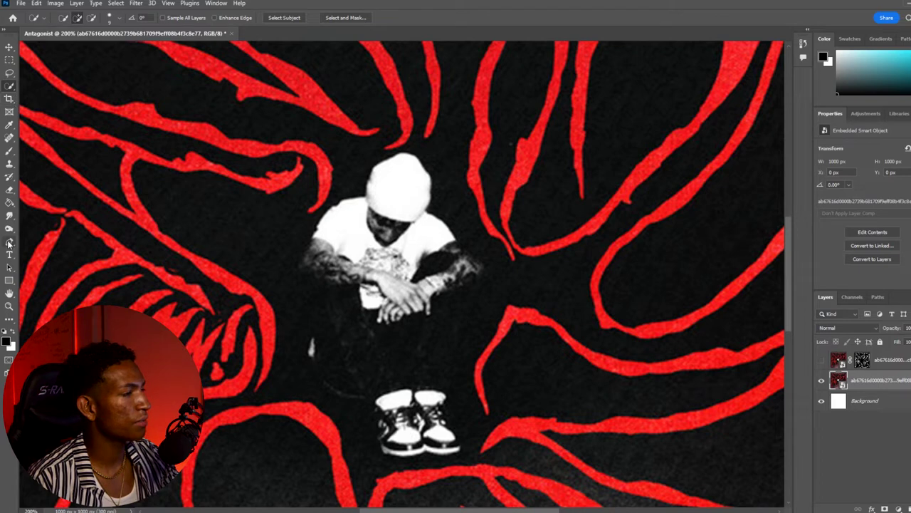
{"action": "left_click", "coordinate": [9, 243]}
{"action": "left_click", "coordinate": [43, 243]}
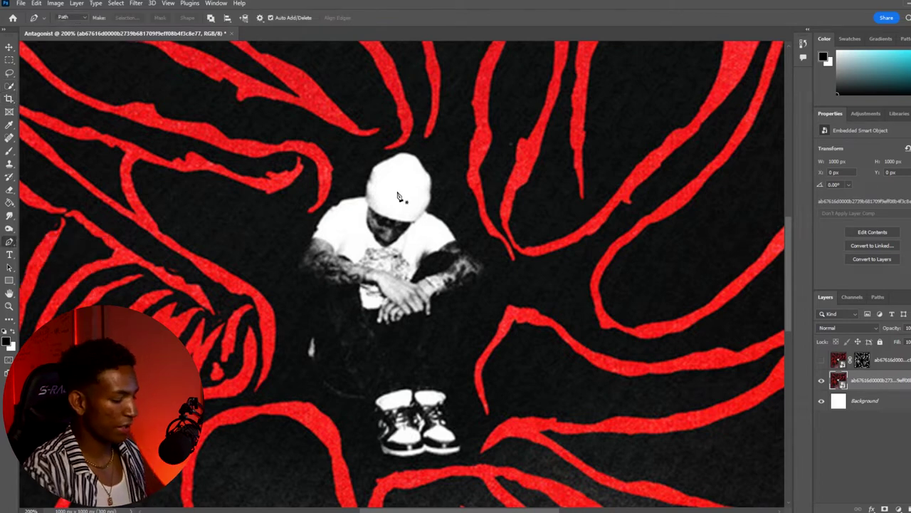
{"action": "scroll", "coordinate": [398, 196], "scroll_direction": "up", "scroll_amount": 3}
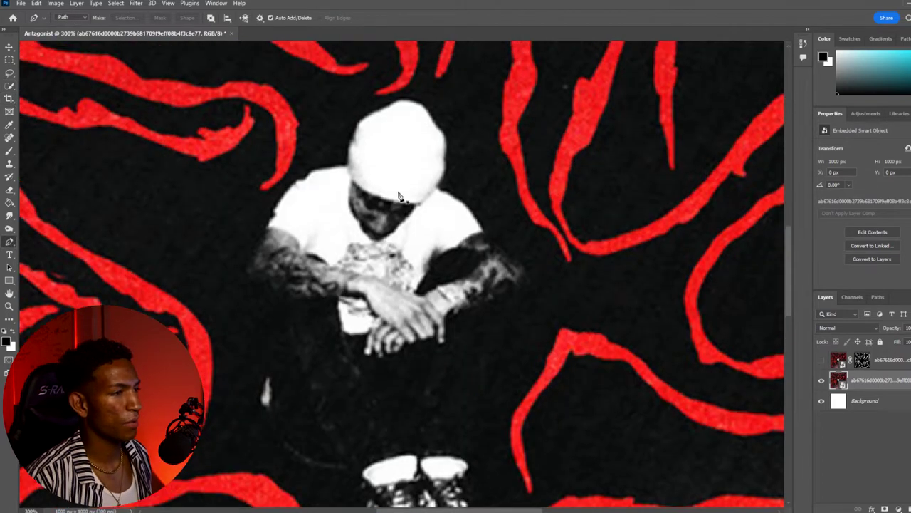
{"action": "left_click", "coordinate": [443, 196]}
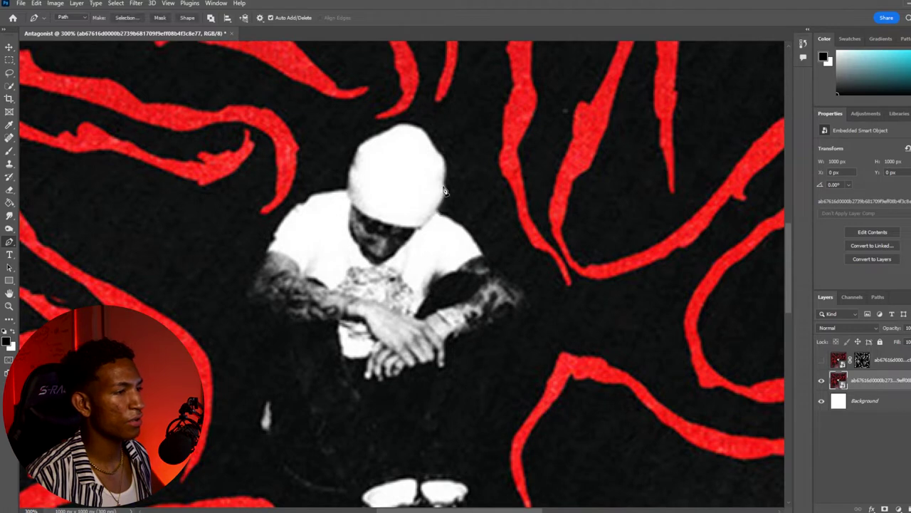
{"action": "left_click_drag", "start_coordinate": [437, 184], "coordinate": [408, 128]}
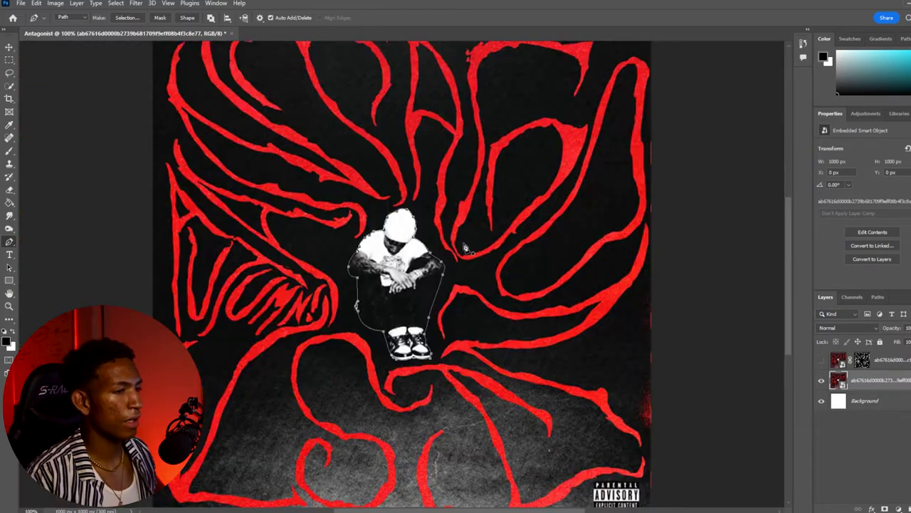
Load the figure's work path as a selection and mask the original cover layer with it
{"action": "left_click", "coordinate": [878, 298]}
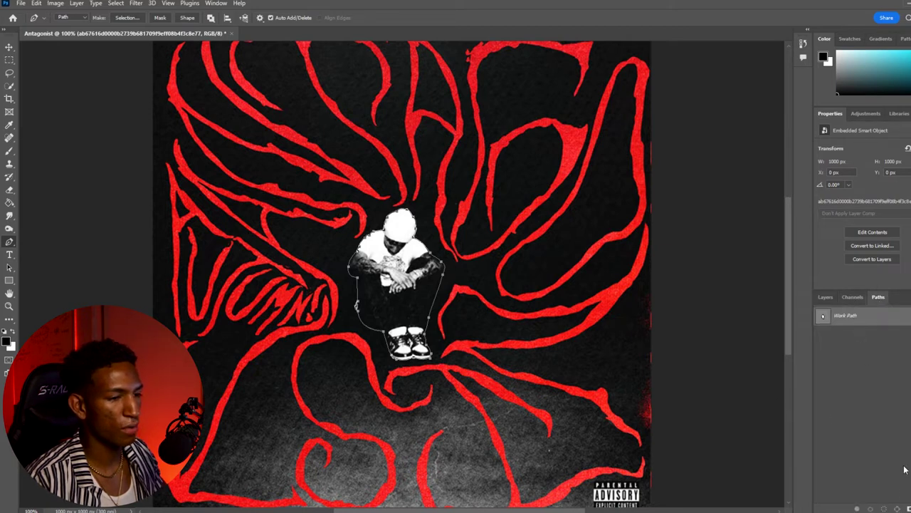
{"action": "left_click", "coordinate": [884, 510]}
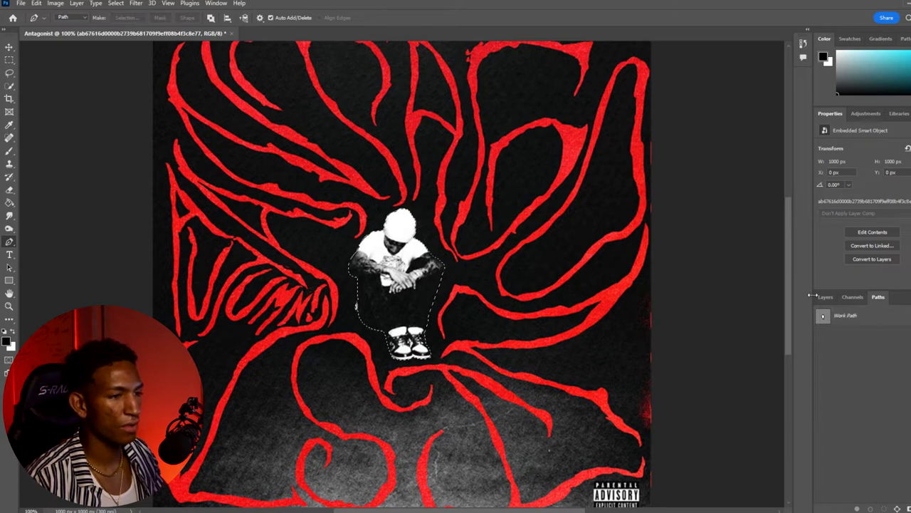
{"action": "left_click", "coordinate": [828, 296]}
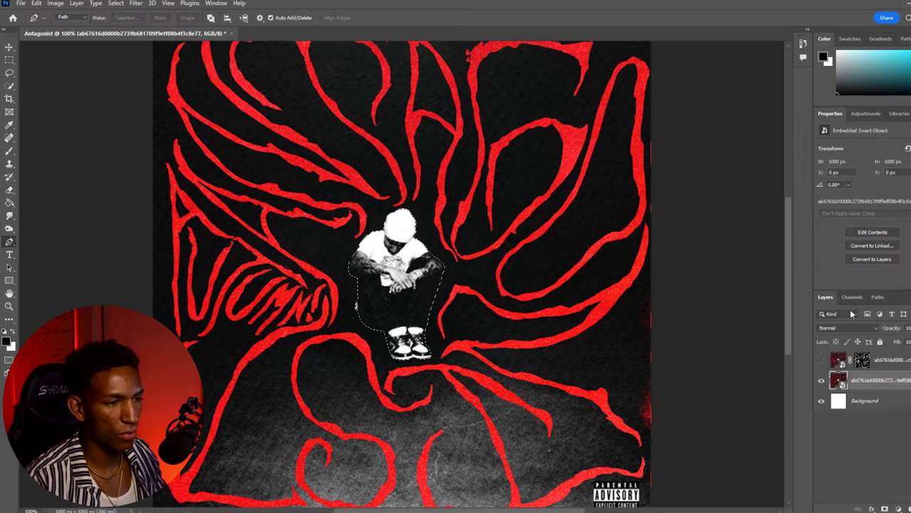
{"action": "left_click", "coordinate": [884, 508]}
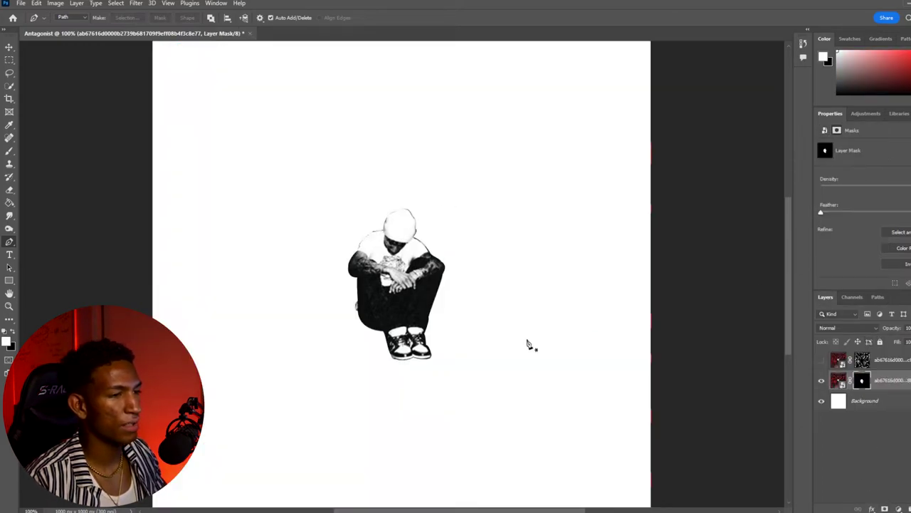
Duplicate the masked figure layer
{"action": "right_click", "coordinate": [907, 383]}
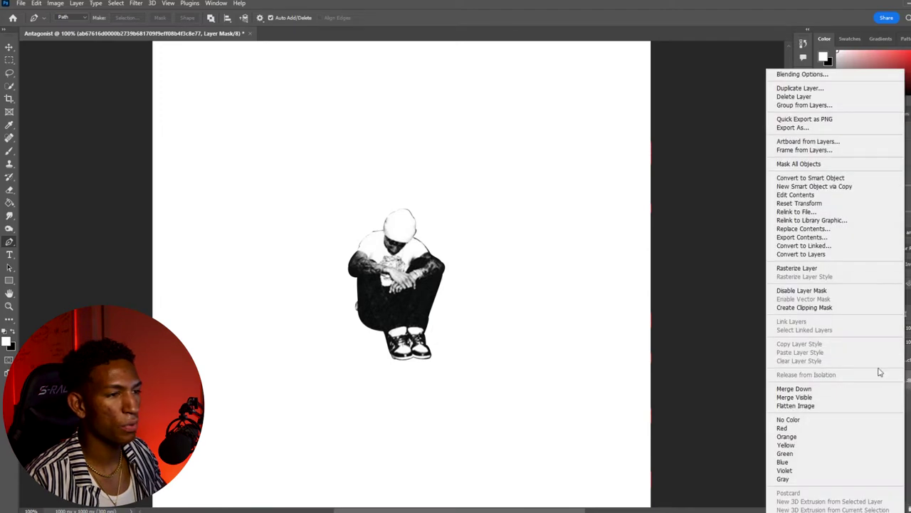
{"action": "left_click", "coordinate": [801, 88]}
{"action": "key", "text": "Return"}
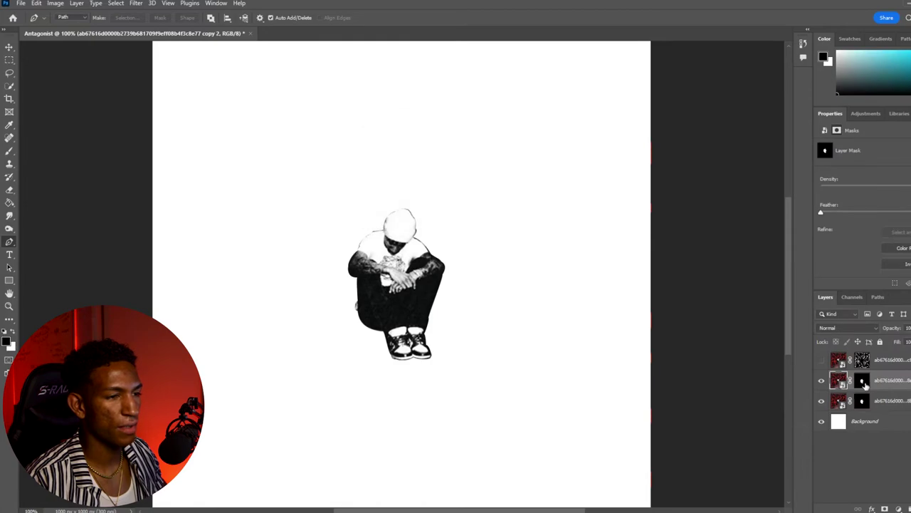
Take the mask off the duplicated figure layer, hide that copy, and show the red lettering layer
{"action": "right_click", "coordinate": [862, 380]}
{"action": "left_click", "coordinate": [837, 388]}
{"action": "left_click", "coordinate": [821, 380]}
{"action": "left_click", "coordinate": [888, 379]}
{"action": "left_click", "coordinate": [820, 360]}
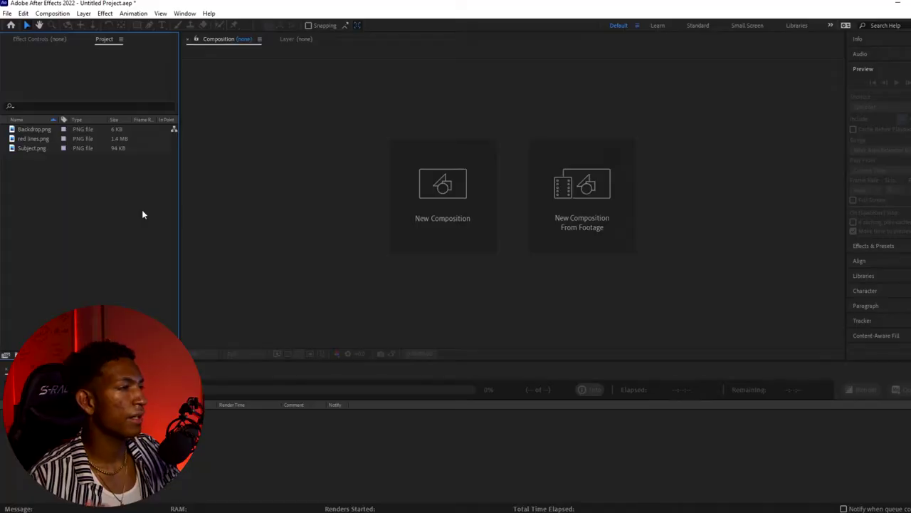
Switch to After Effects and create a new composition from the Backdrop.png footage
{"action": "left_click", "coordinate": [30, 131]}
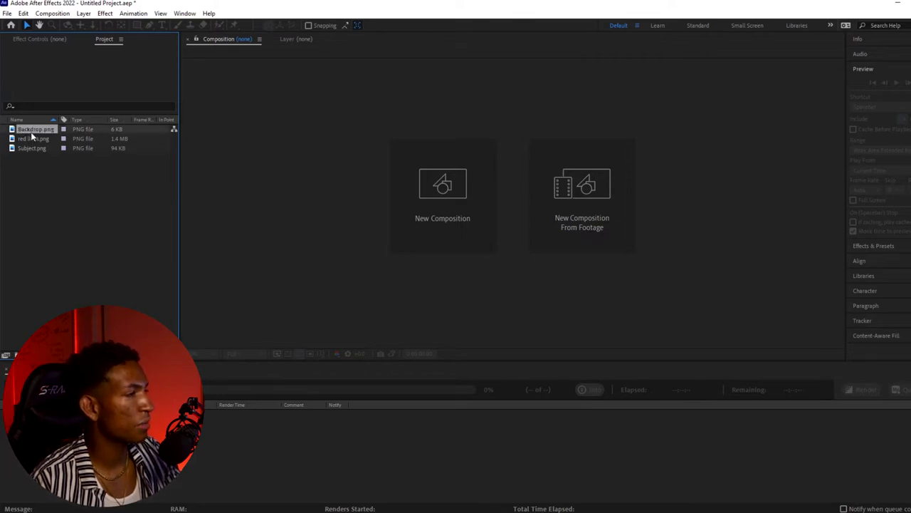
{"action": "left_click", "coordinate": [32, 139]}
{"action": "left_click", "coordinate": [35, 146]}
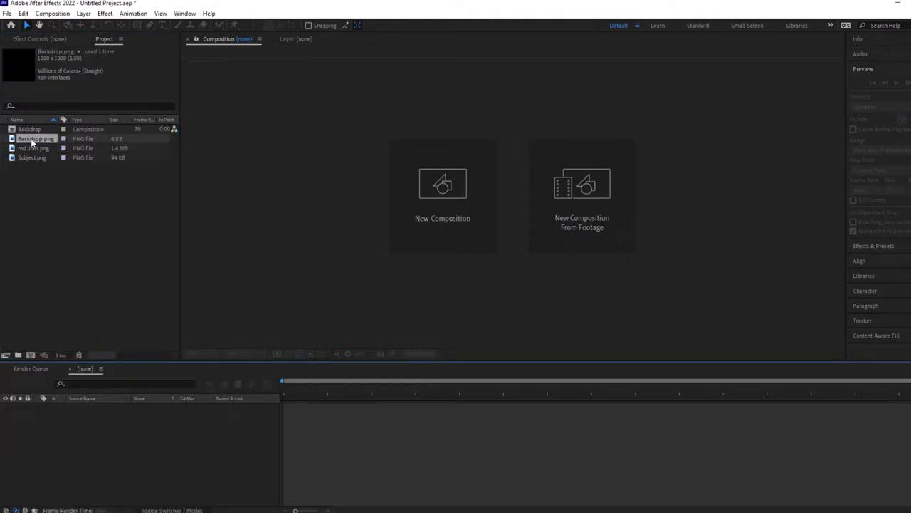
{"action": "left_click_drag", "start_coordinate": [36, 138], "coordinate": [114, 427]}
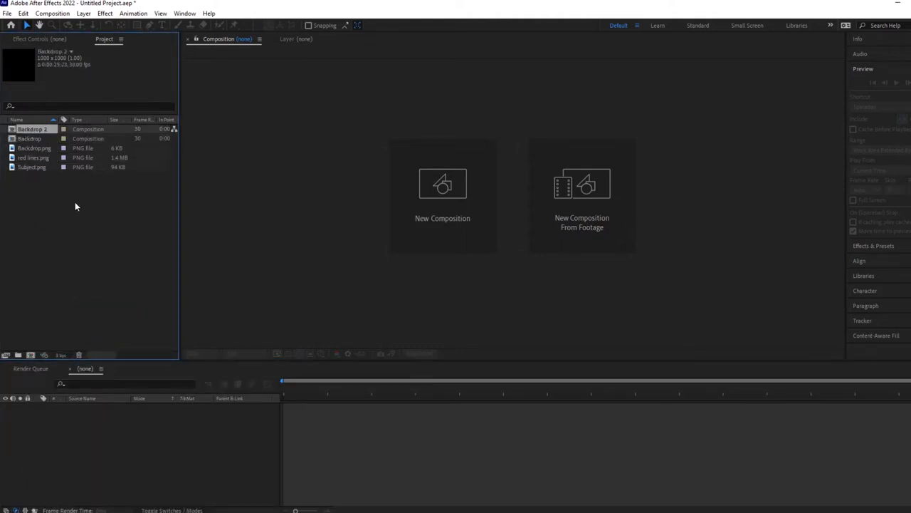
Add red lines.png and Subject.png to the composition, stacked above the backdrop with the subject on top
{"action": "left_click", "coordinate": [43, 156]}
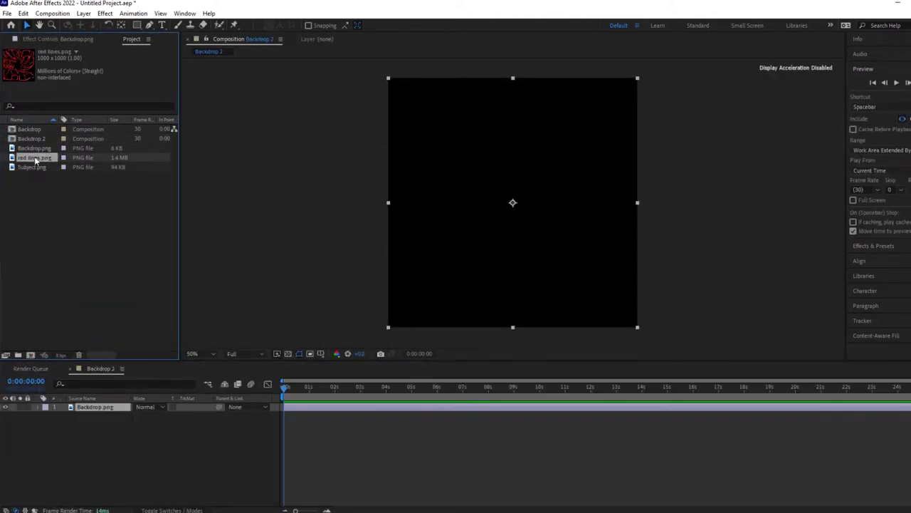
{"action": "left_click_drag", "start_coordinate": [34, 163], "coordinate": [90, 407]}
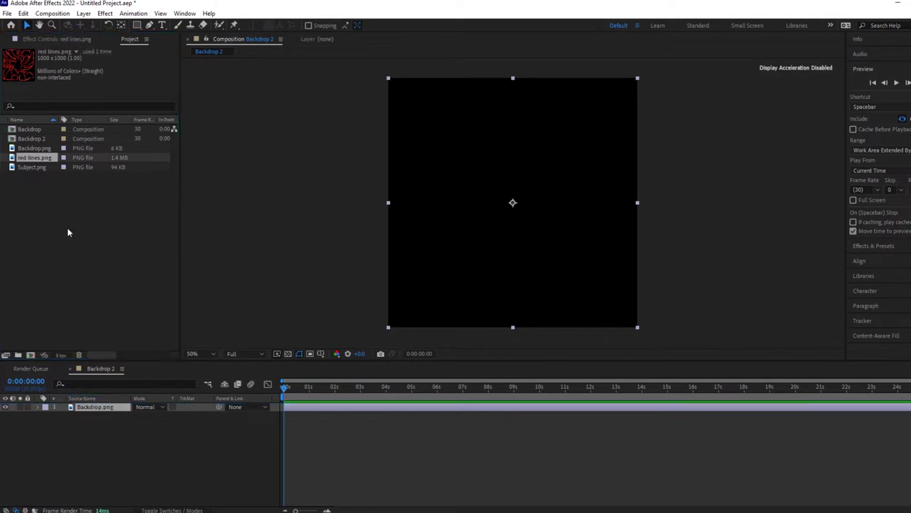
{"action": "left_click_drag", "start_coordinate": [32, 166], "coordinate": [93, 408]}
{"action": "left_click_drag", "start_coordinate": [31, 166], "coordinate": [71, 407]}
{"action": "left_click", "coordinate": [297, 267]}
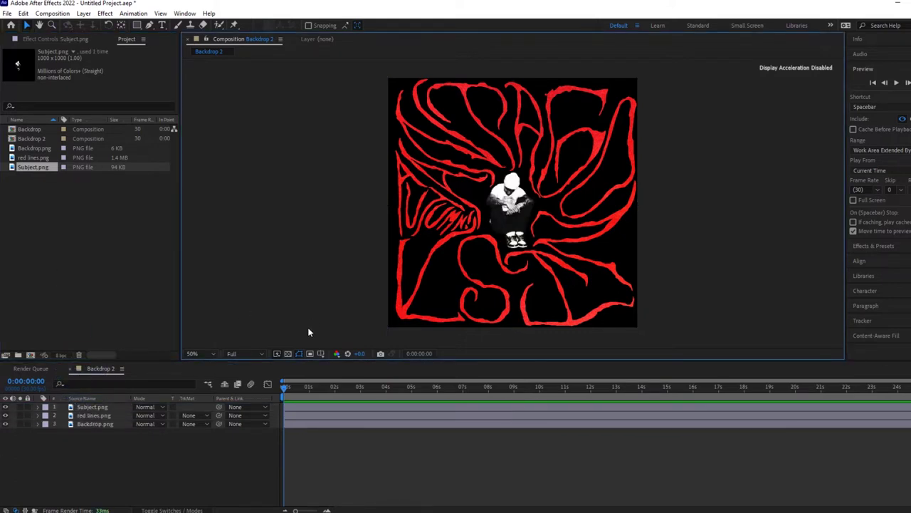
Give the red lines layer's Rotation the expression time*100 and preview the spin
{"action": "left_click", "coordinate": [108, 423]}
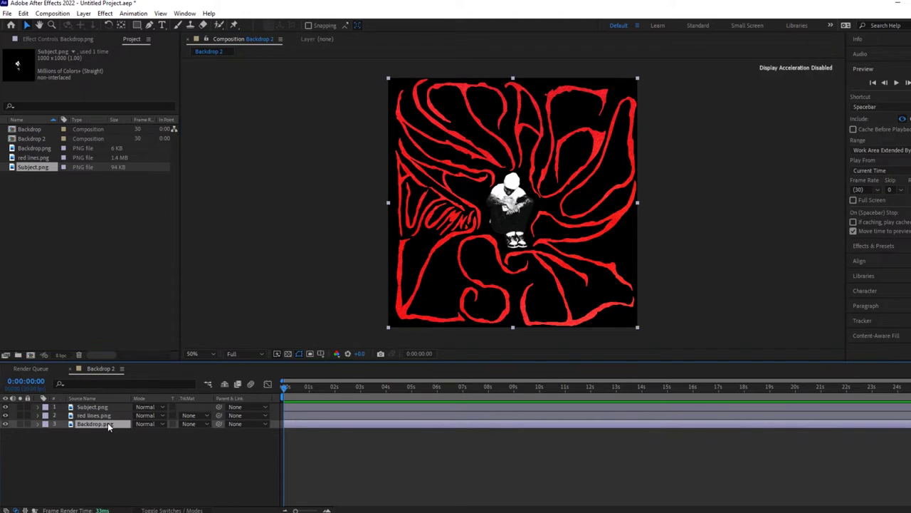
{"action": "left_click", "coordinate": [104, 418]}
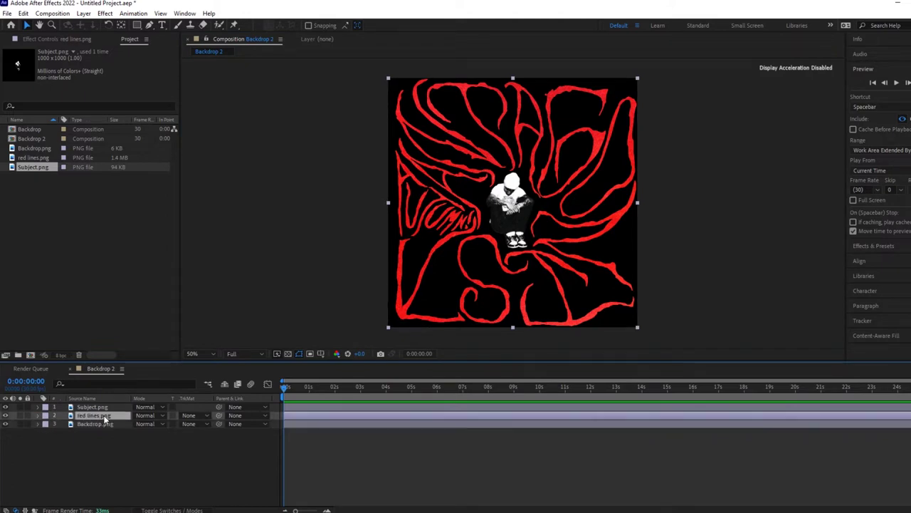
{"action": "left_click", "coordinate": [40, 415]}
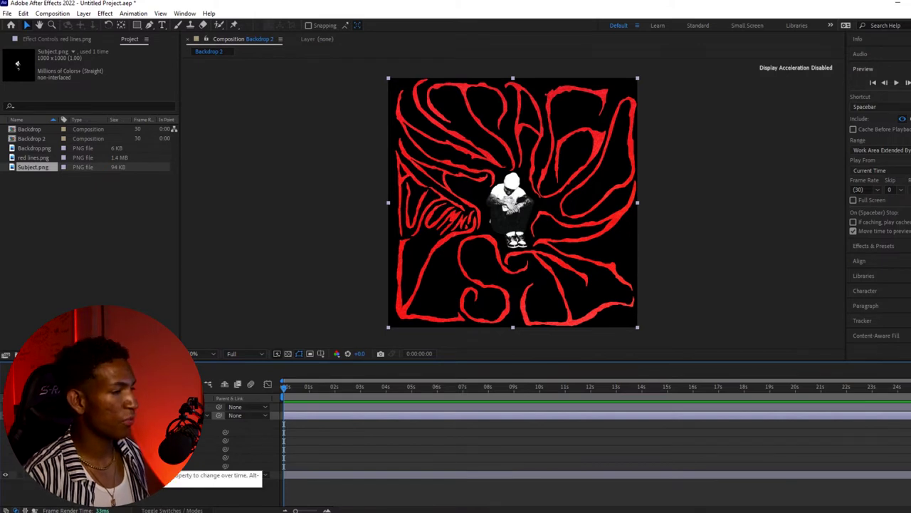
{"action": "left_click", "coordinate": [54, 457], "text": "alt"}
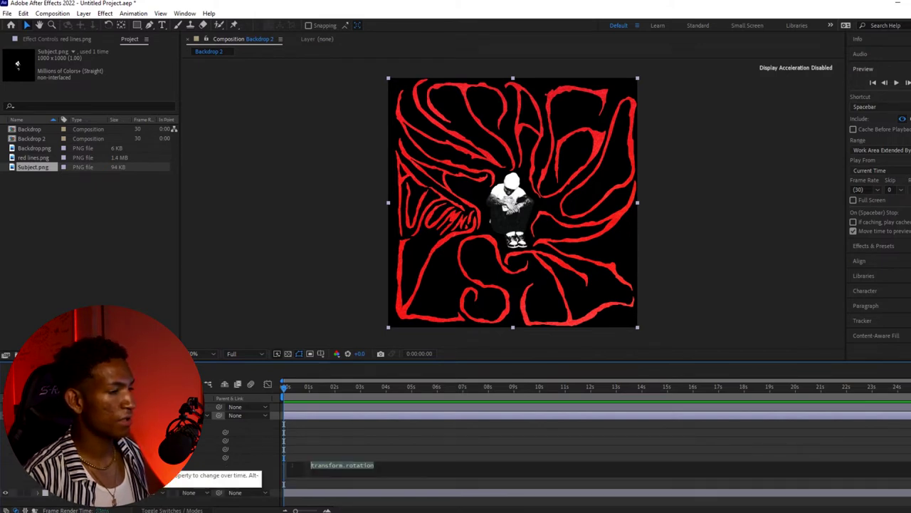
{"action": "key", "text": "BackSpace"}
{"action": "type", "text": "time"}
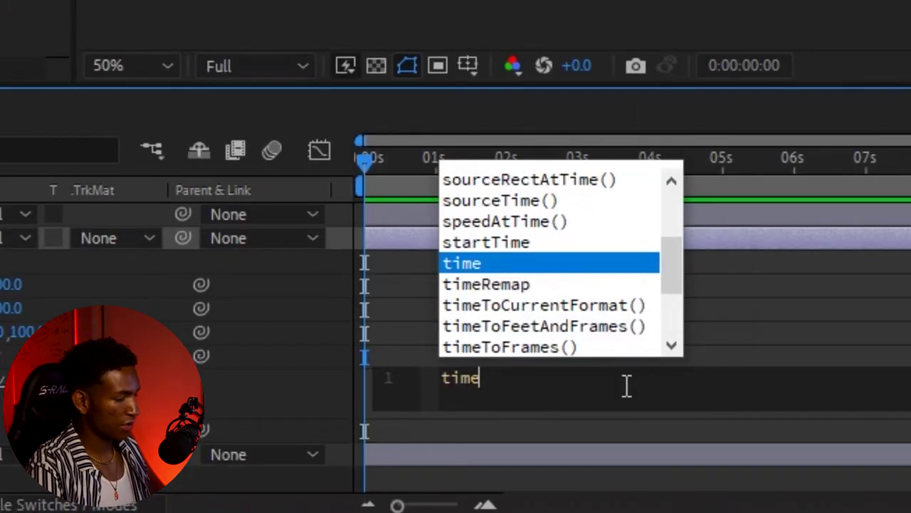
{"action": "type", "text": "*"}
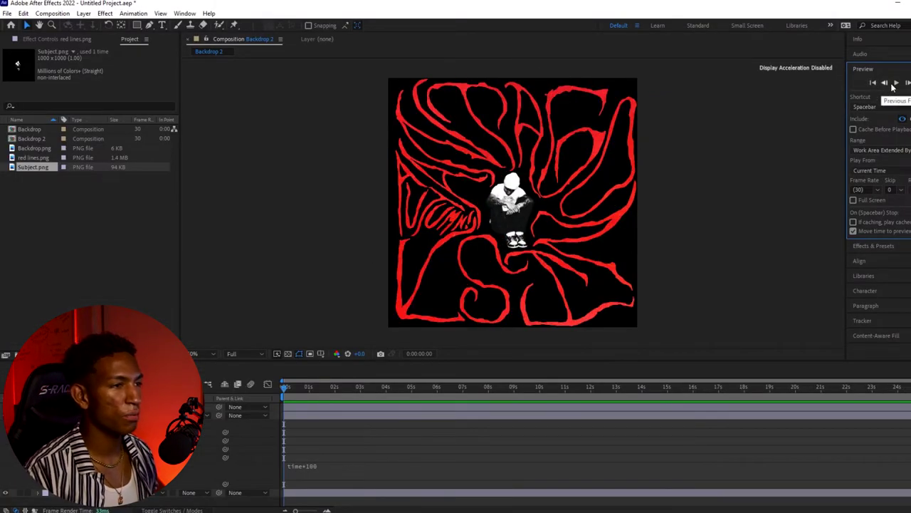
{"action": "left_click", "coordinate": [896, 84]}
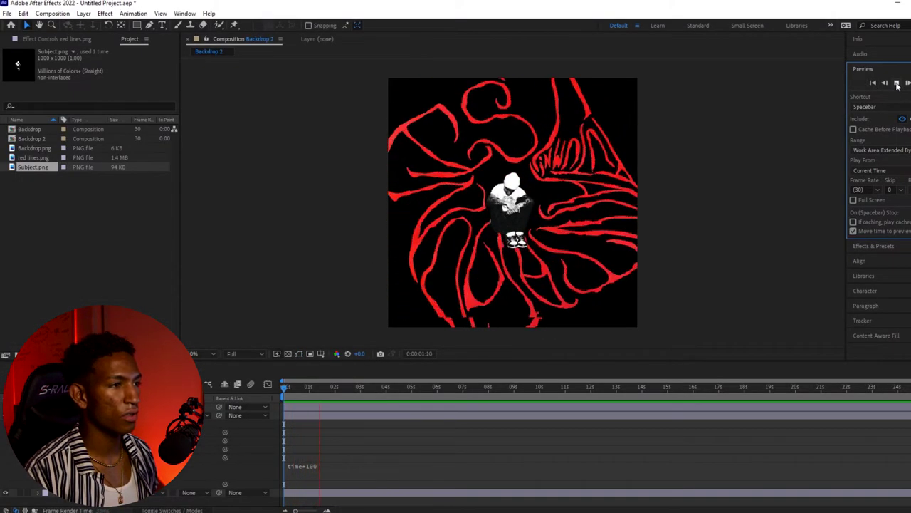
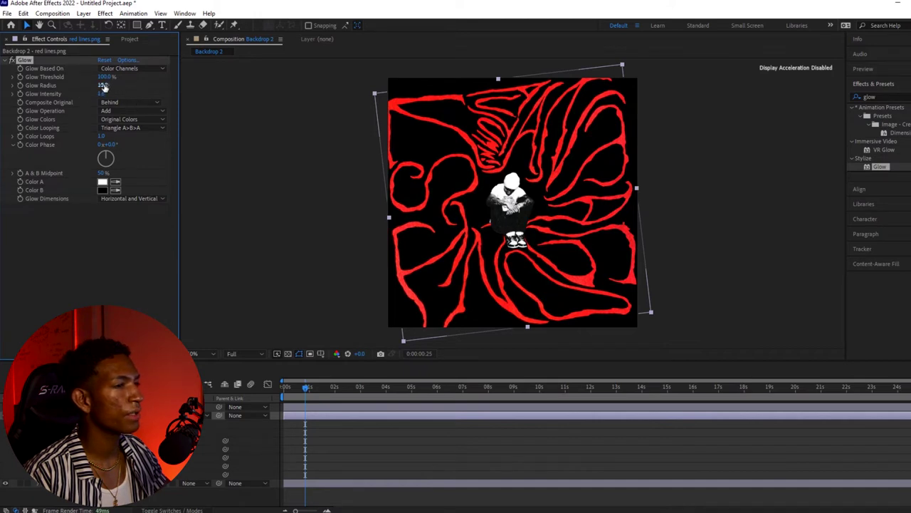
Set the red lines layer's Glow to radius 26 and intensity 2.6, and enlarge the layer so it fills the frame while rotating
{"action": "left_click_drag", "start_coordinate": [139, 86], "coordinate": [161, 85]}
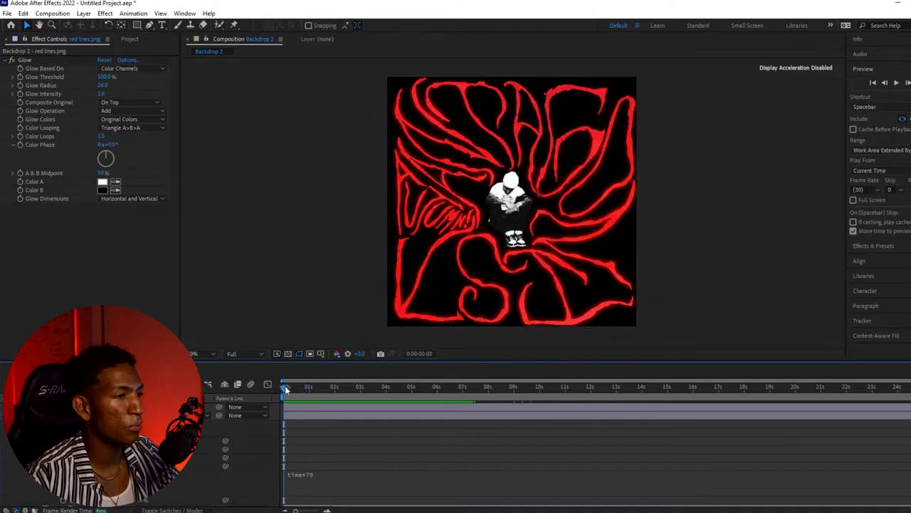
{"action": "left_click_drag", "start_coordinate": [284, 385], "coordinate": [312, 400]}
{"action": "left_click", "coordinate": [289, 413]}
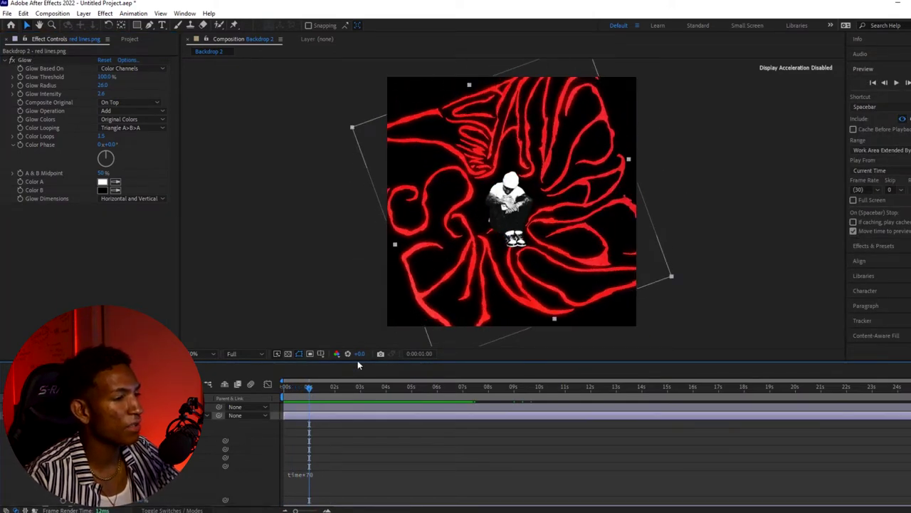
{"action": "left_click_drag", "start_coordinate": [314, 388], "coordinate": [331, 391]}
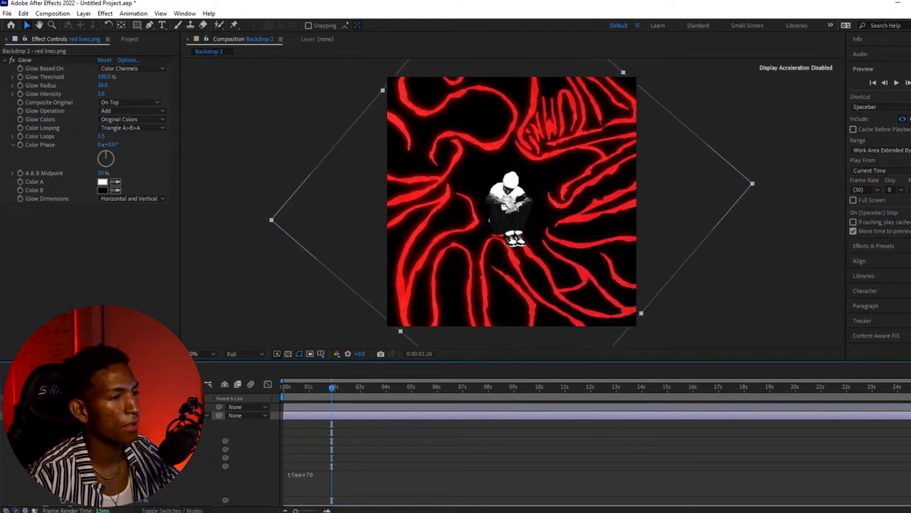
{"action": "mouse_move", "coordinate": [324, 391]}
{"action": "left_mouse_down"}
{"action": "mouse_move", "coordinate": [272, 387]}
{"action": "mouse_move", "coordinate": [307, 387]}
{"action": "left_mouse_up"}
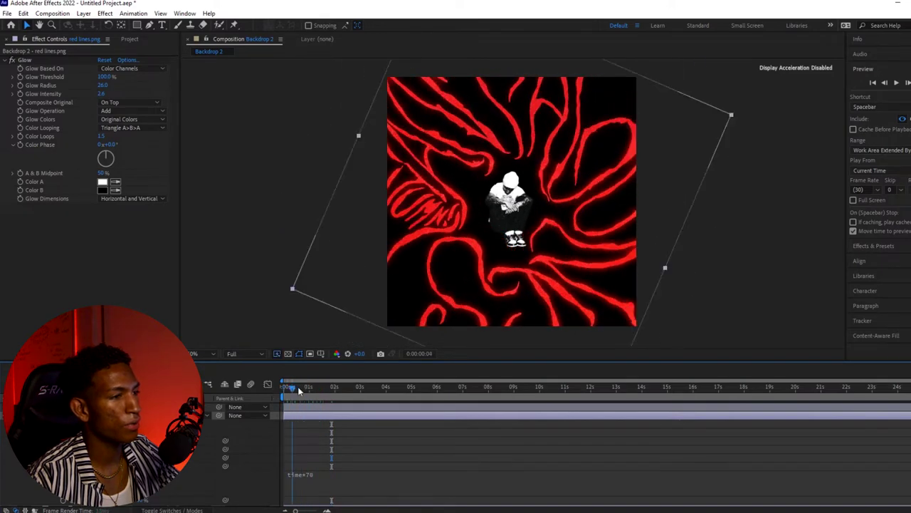
Find the Wave Warp effect and apply it to the red lines layer
{"action": "left_click", "coordinate": [873, 245]}
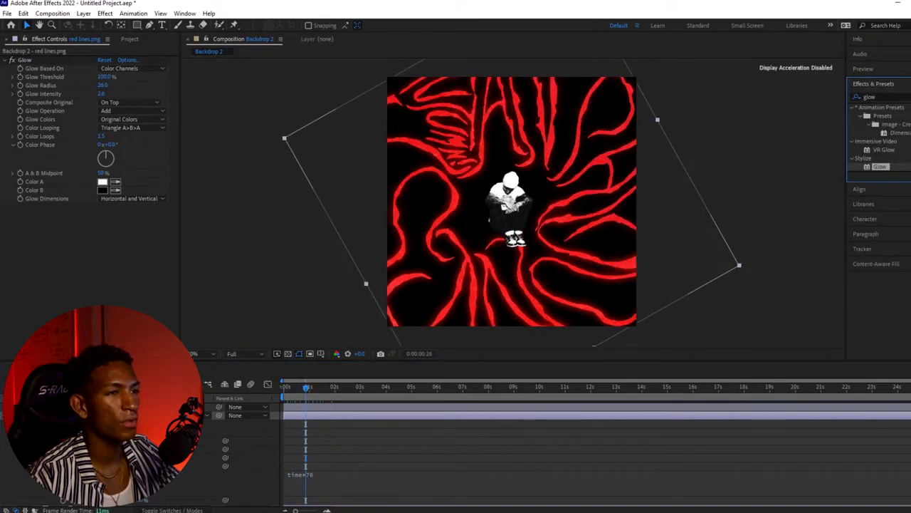
{"action": "key", "text": "BackSpace"}
{"action": "key", "text": "BackSpace"}
{"action": "key", "text": "BackSpace"}
{"action": "key", "text": "BackSpace"}
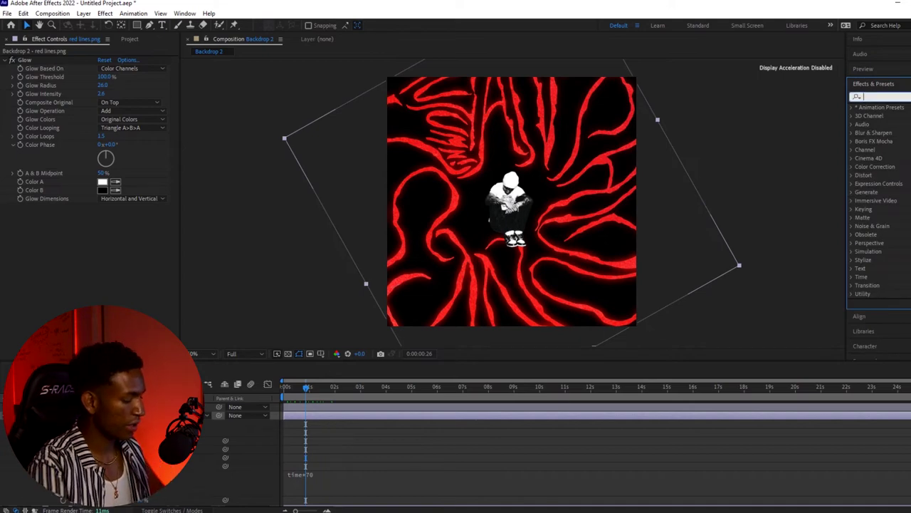
{"action": "type", "text": "wave"}
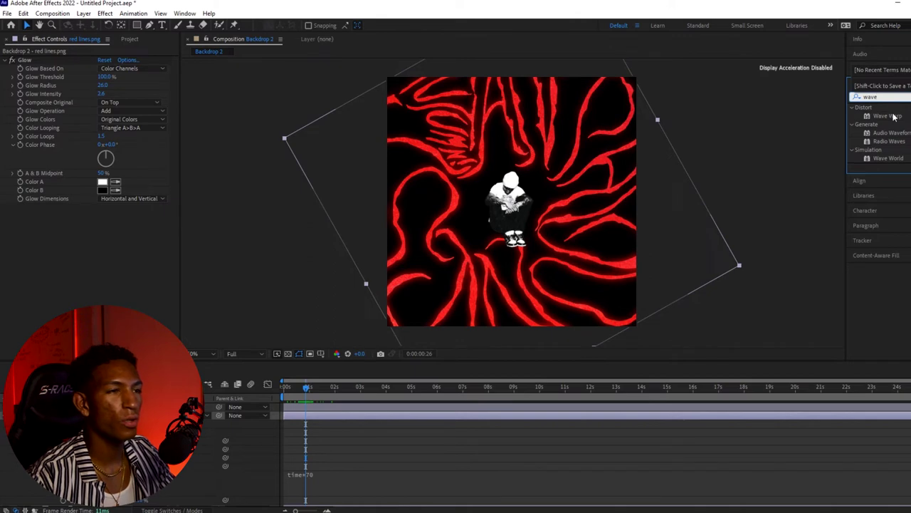
{"action": "mouse_move", "coordinate": [886, 116]}
{"action": "left_mouse_down"}
{"action": "mouse_move", "coordinate": [781, 158]}
{"action": "mouse_move", "coordinate": [377, 360]}
{"action": "mouse_move", "coordinate": [377, 415]}
{"action": "left_mouse_up"}
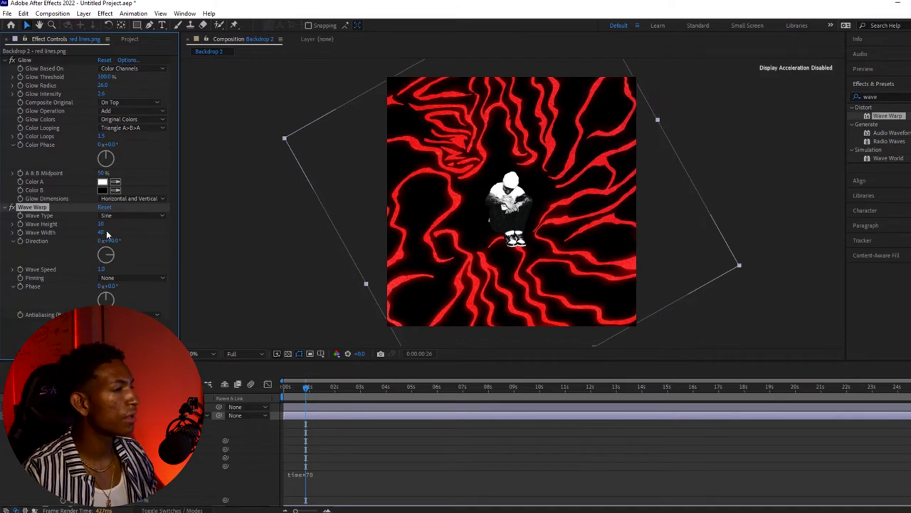
Set the Wave Warp on the red lines to a wave width of 70 and a wave height of 9, and check the motion
{"action": "left_click_drag", "start_coordinate": [122, 228], "coordinate": [221, 229]}
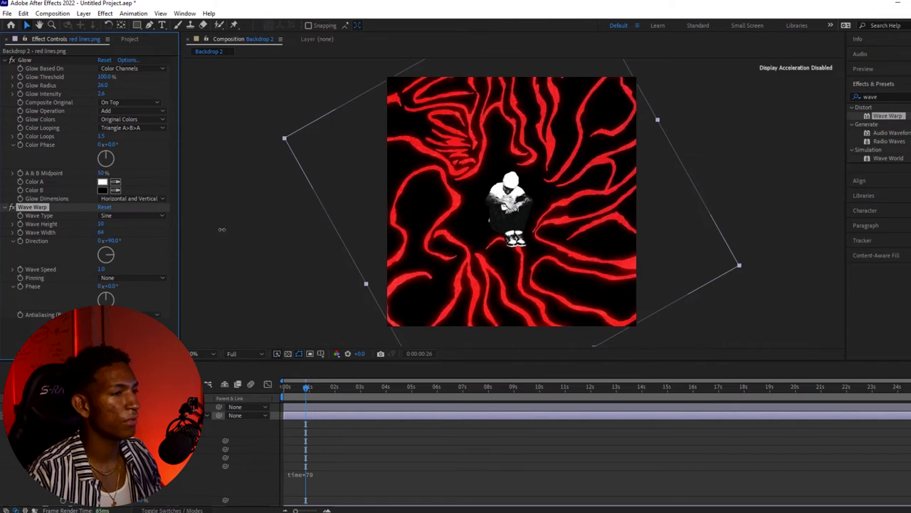
{"action": "key", "text": "space"}
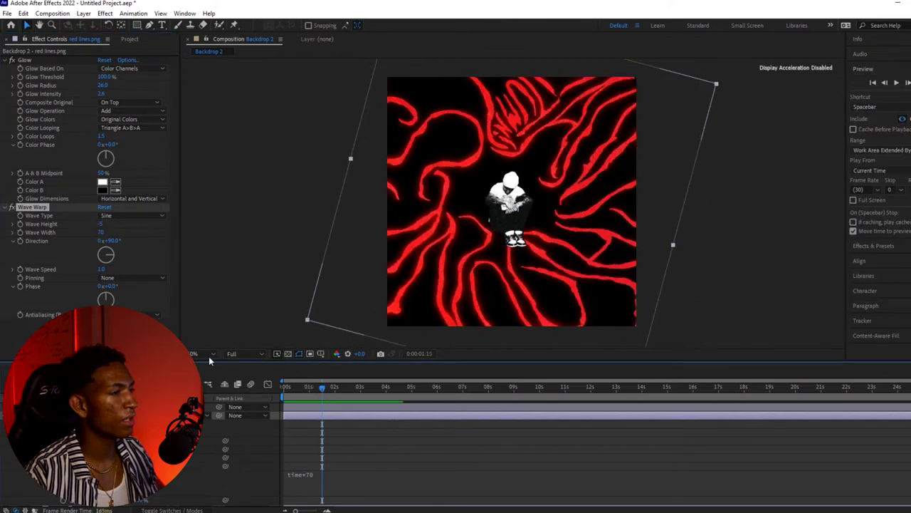
{"action": "left_click", "coordinate": [103, 224]}
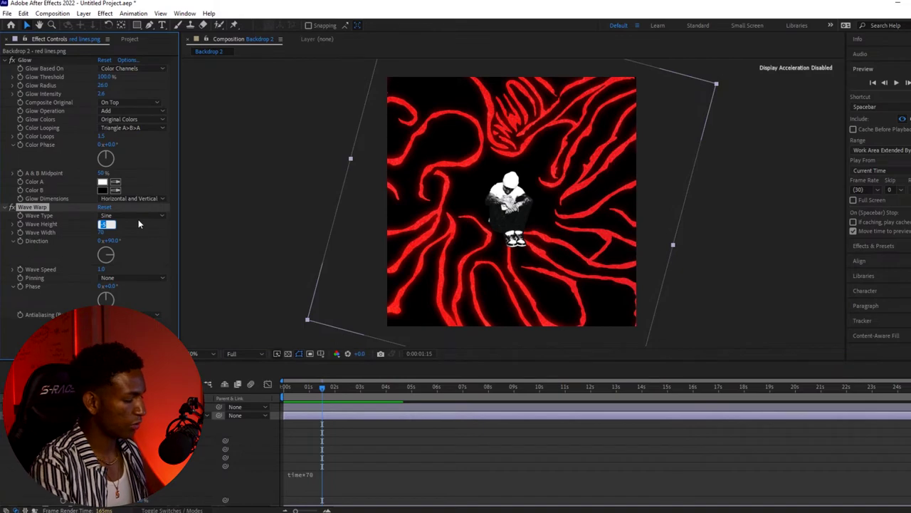
{"action": "type", "text": "9"}
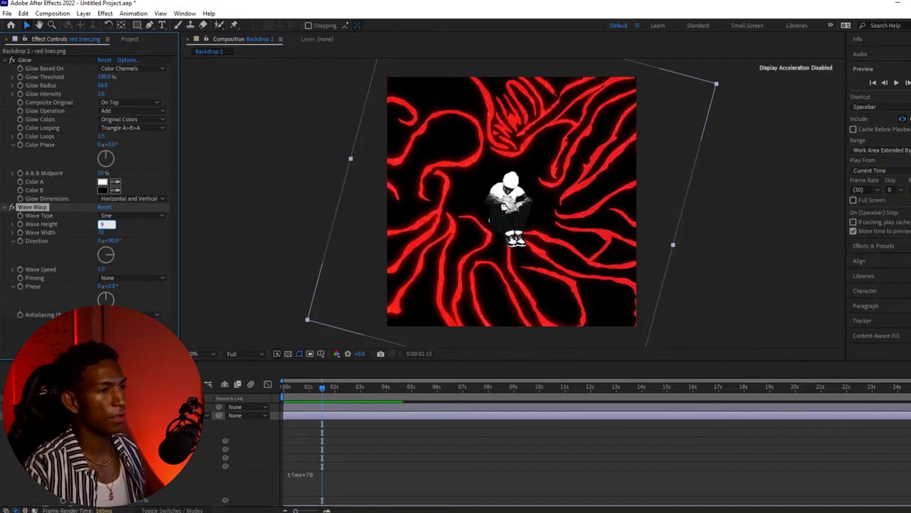
{"action": "key", "text": "Return"}
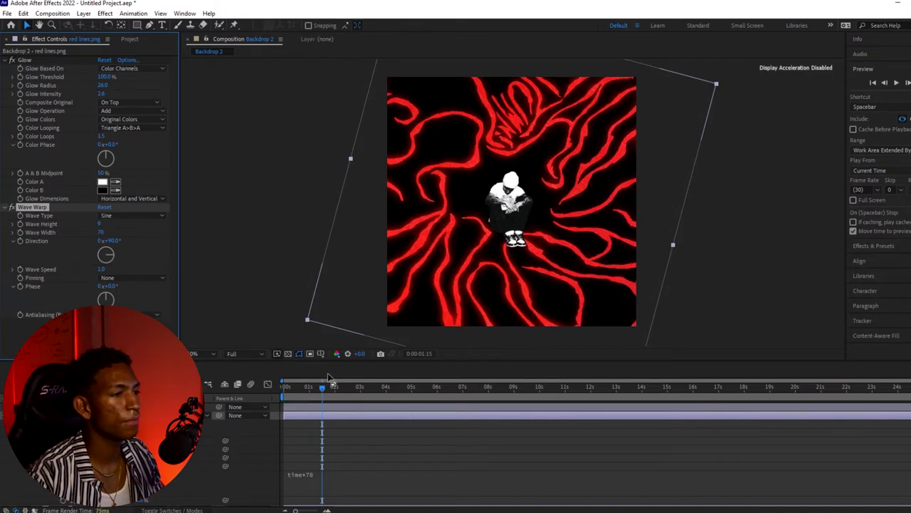
{"action": "left_click_drag", "start_coordinate": [324, 389], "coordinate": [284, 392]}
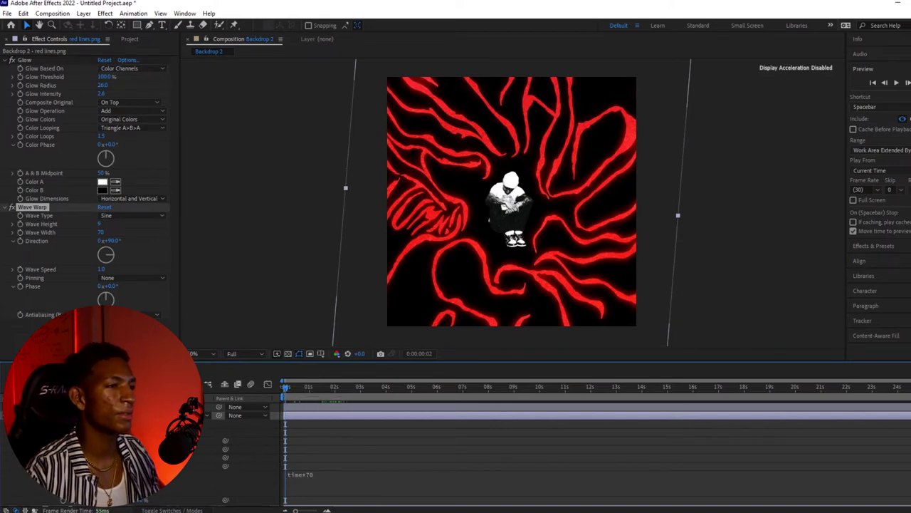
Apply the Mood Lighting - amorphous preset to the Subject layer and preview it
{"action": "key", "text": "ctrl+5"}
{"action": "type", "text": "mood"}
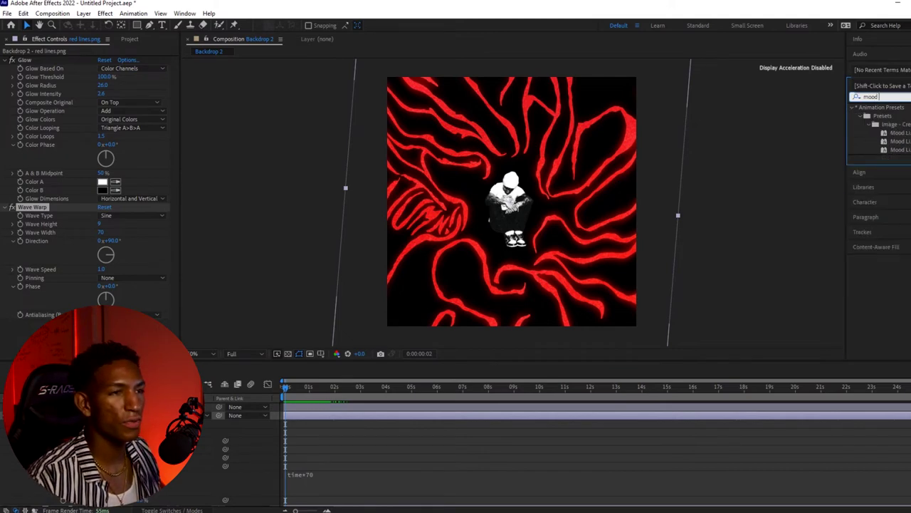
{"action": "key", "text": "Down"}
{"action": "key", "text": "ctrl+shift+a"}
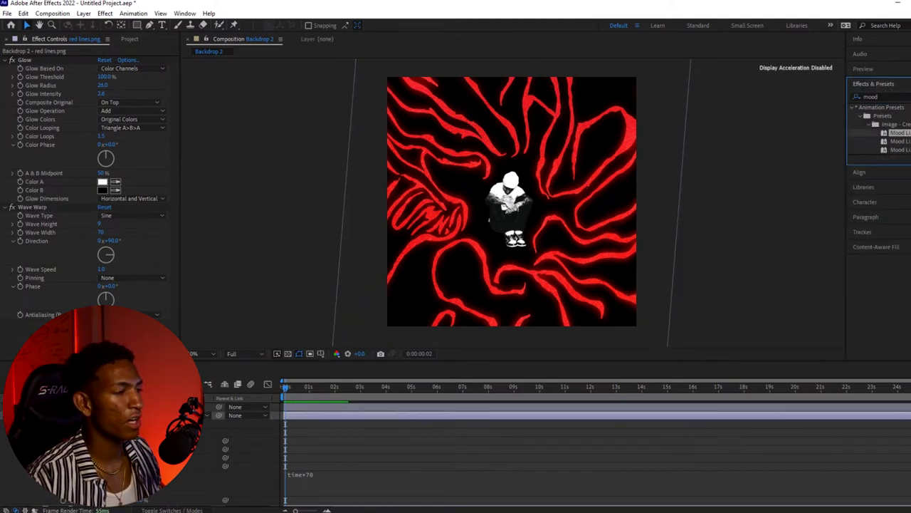
{"action": "key", "text": "Return"}
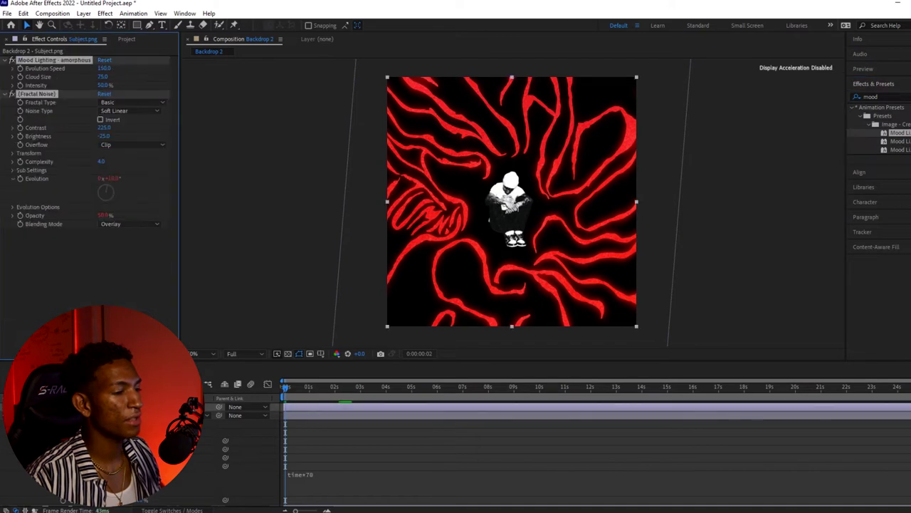
{"action": "key", "text": "space"}
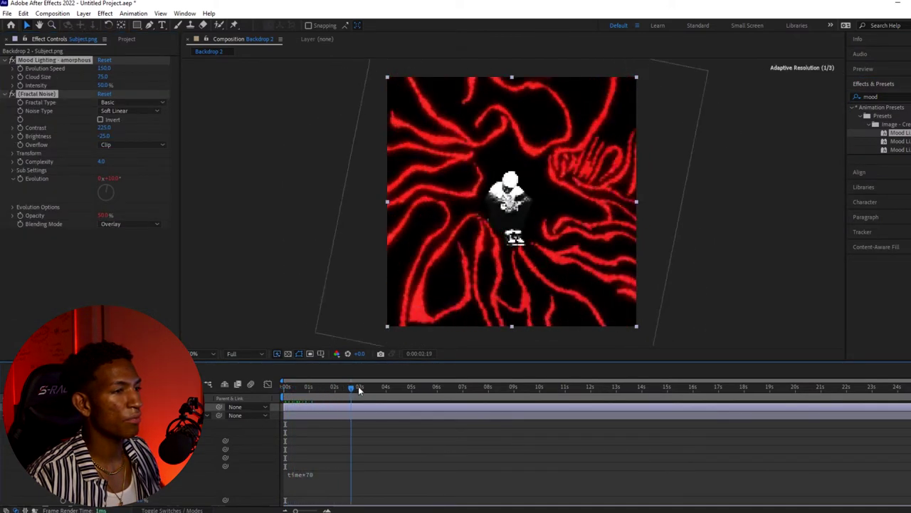
Raise the Subject layer's Mood Lighting cloud size to 161 and preview the animation
{"action": "left_click", "coordinate": [310, 387]}
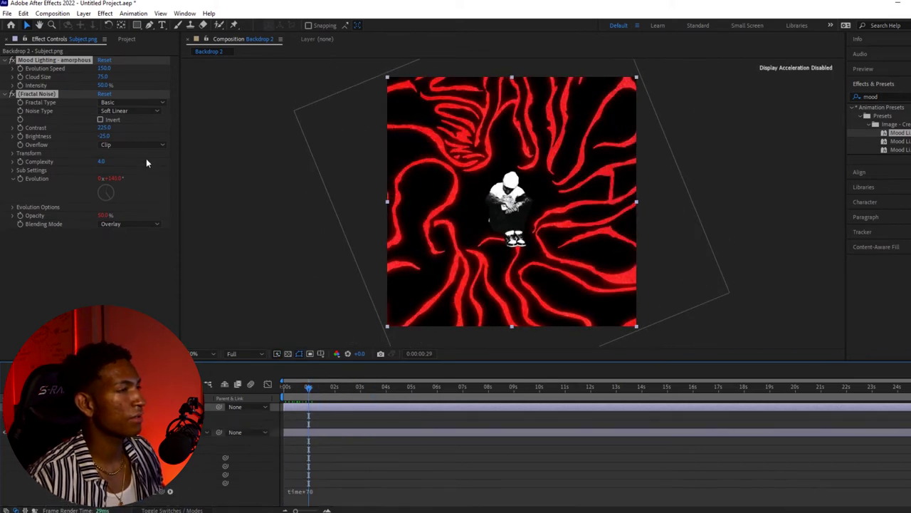
{"action": "left_click_drag", "start_coordinate": [102, 76], "coordinate": [93, 83]}
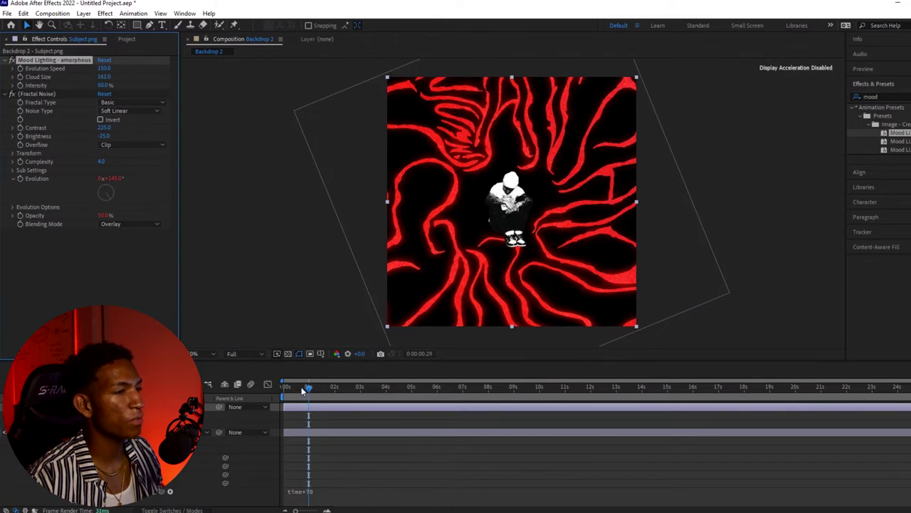
{"action": "key", "text": "space"}
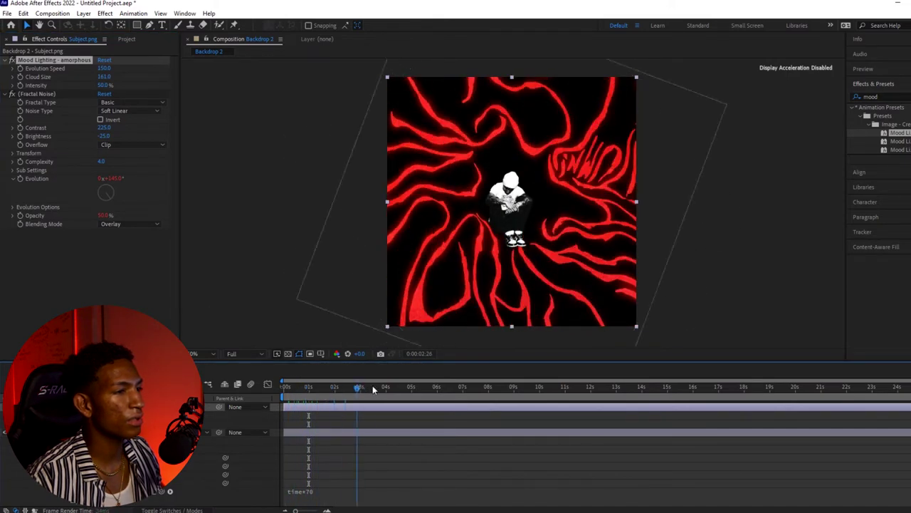
Scrub through the current animation and duplicate the red lines layer
{"action": "left_click", "coordinate": [321, 388]}
{"action": "left_click", "coordinate": [386, 388]}
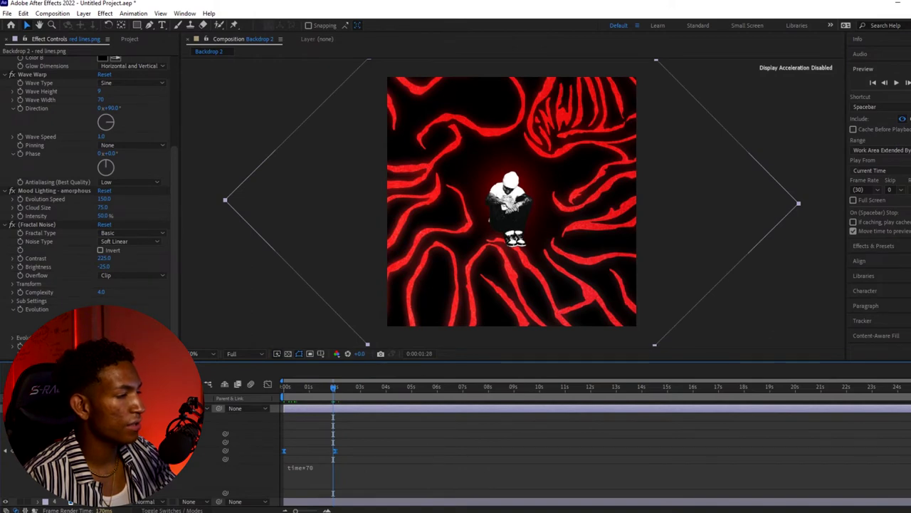
{"action": "key", "text": "u"}
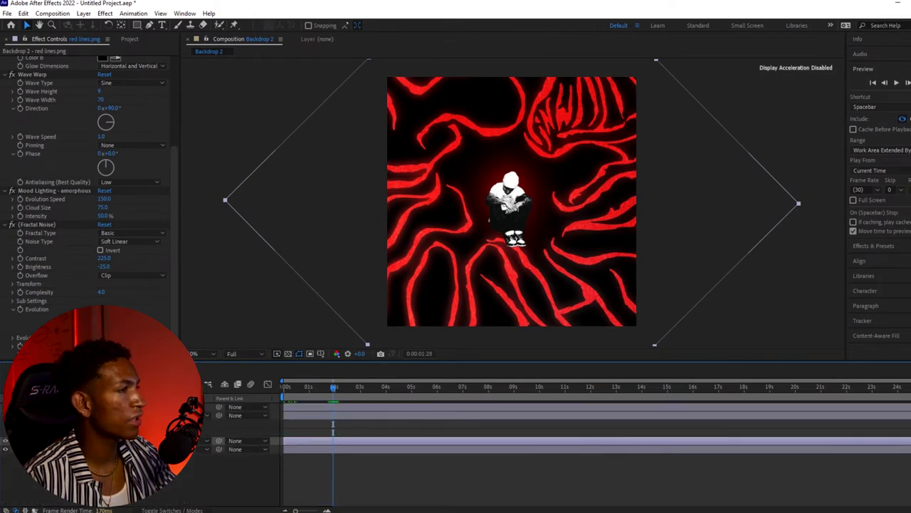
{"action": "left_click", "coordinate": [83, 13]}
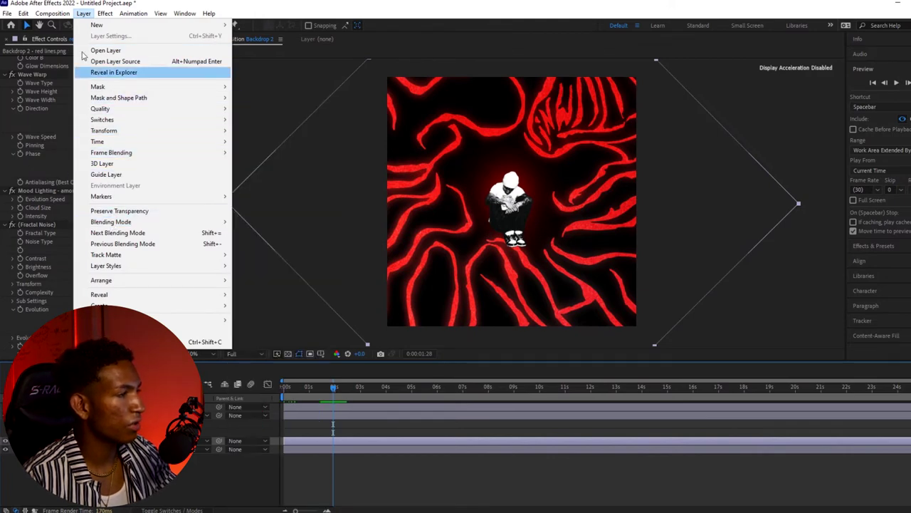
{"action": "mouse_move", "coordinate": [26, 15]}
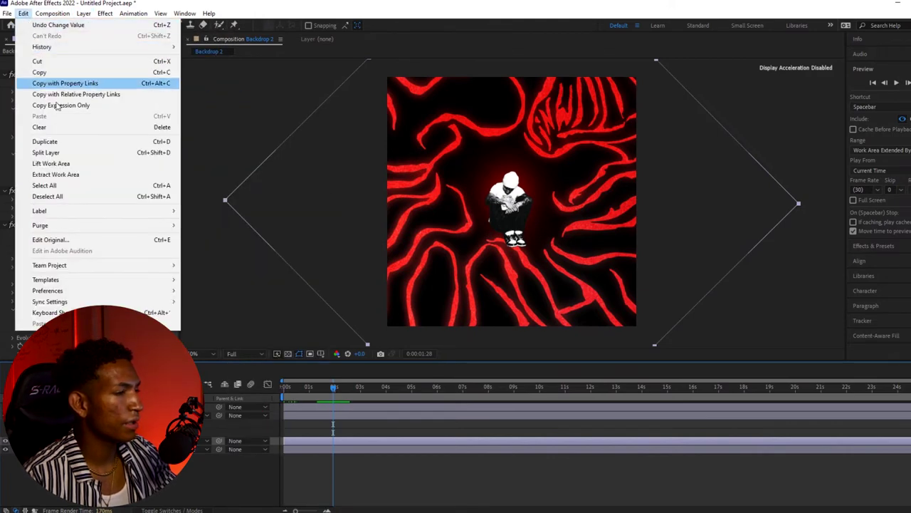
{"action": "left_click", "coordinate": [64, 141]}
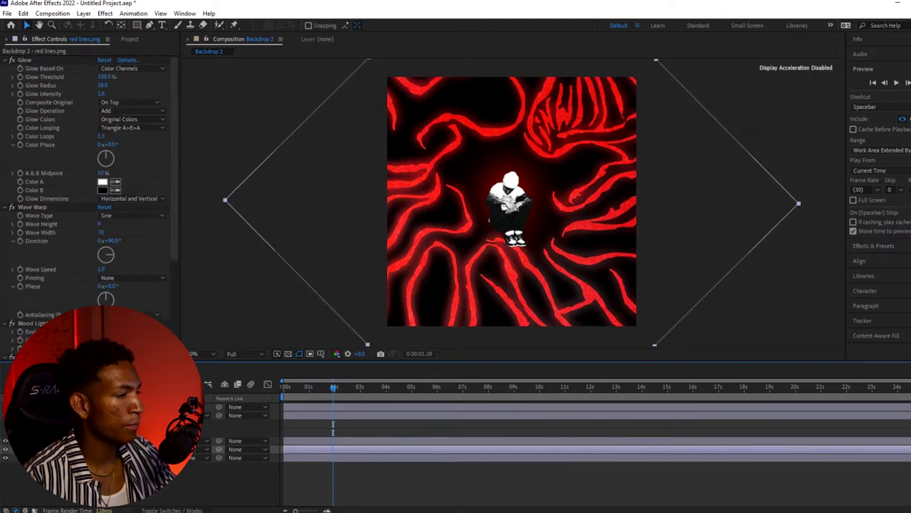
Delete the duplicated red lines layer's scale keyframes, shrink the copy around the subject, and scrub the timeline to check the motion
{"action": "key", "text": "u"}
{"action": "left_click_drag", "start_coordinate": [366, 449], "coordinate": [280, 463]}
{"action": "key", "text": "Delete"}
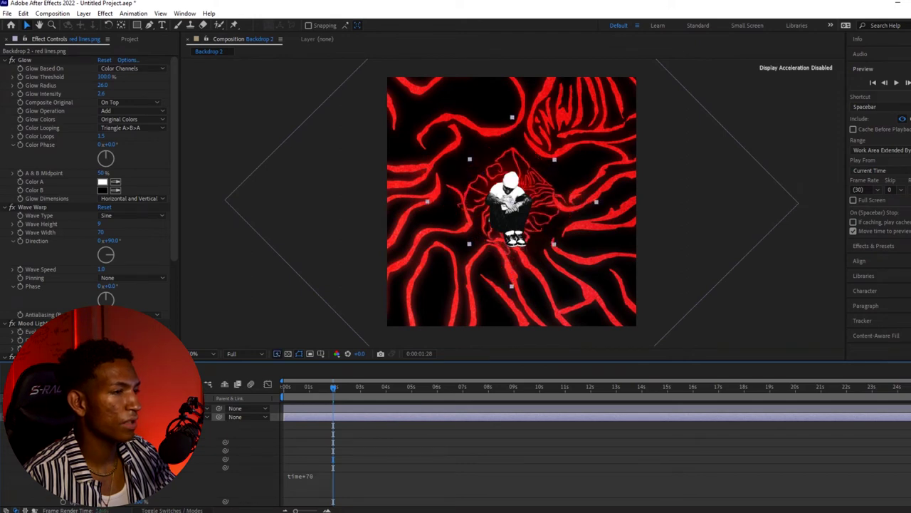
{"action": "mouse_move", "coordinate": [306, 385]}
{"action": "left_mouse_down"}
{"action": "mouse_move", "coordinate": [293, 386]}
{"action": "mouse_move", "coordinate": [305, 388]}
{"action": "left_mouse_up"}
{"action": "key", "text": "space"}
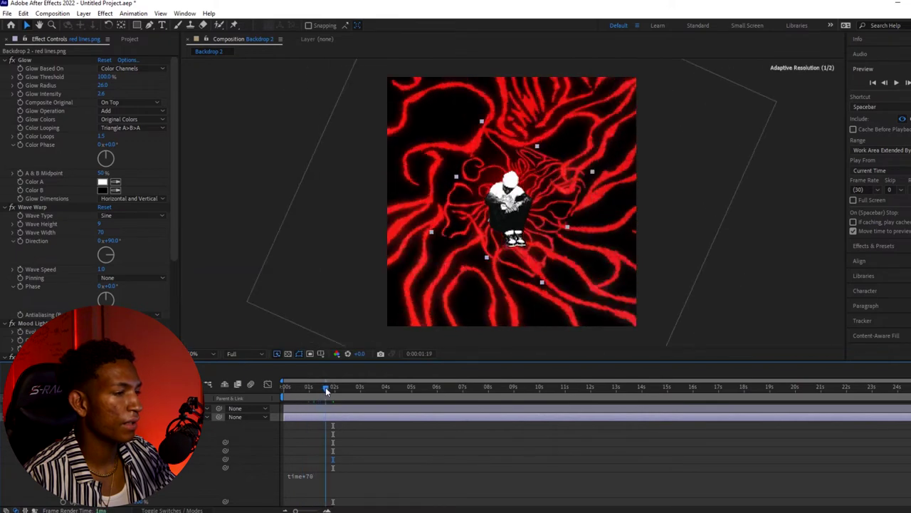
{"action": "left_click", "coordinate": [284, 387]}
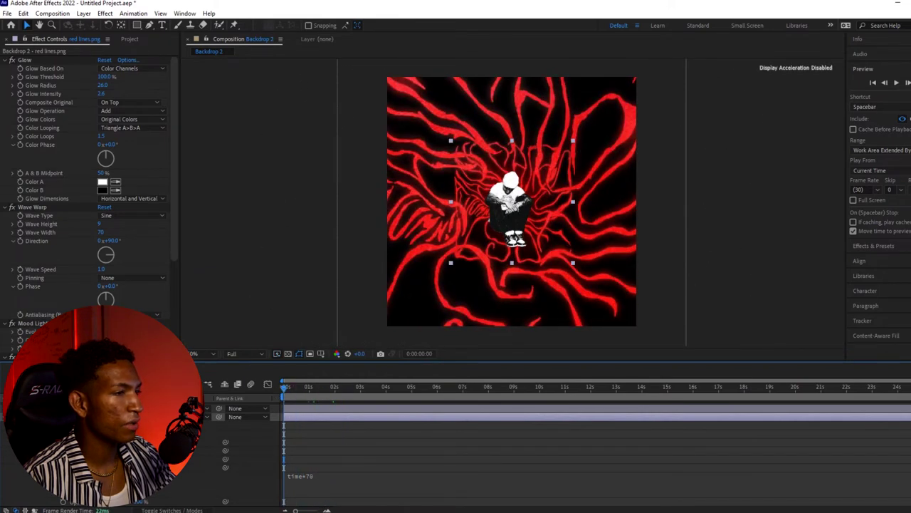
Lower the opacity of the smaller red lines copy, enlarge it slightly, and play a preview from the start
{"action": "left_click_drag", "start_coordinate": [181, 453], "coordinate": [206, 454]}
{"action": "left_click", "coordinate": [896, 82]}
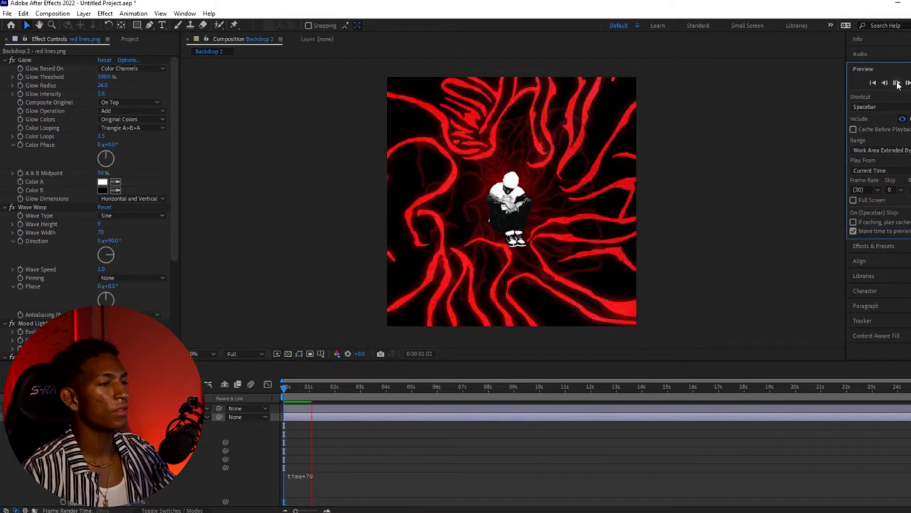
{"action": "left_click", "coordinate": [896, 82]}
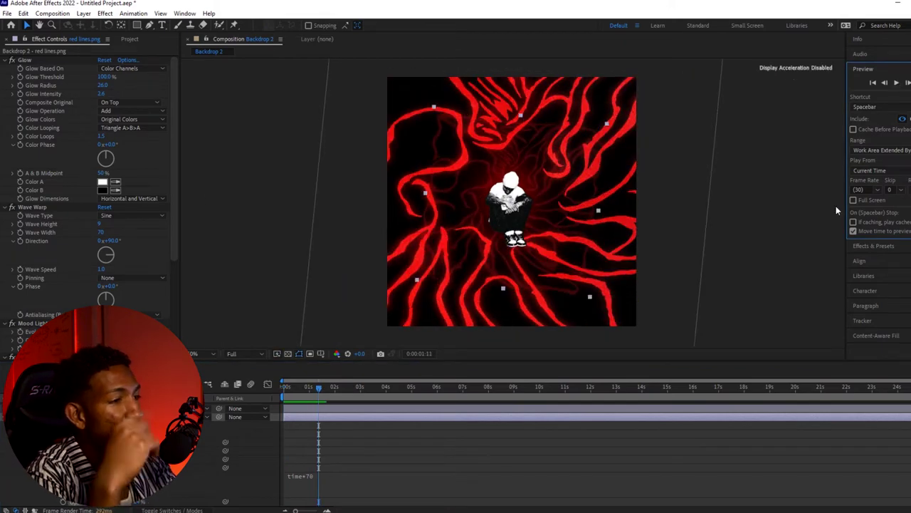
Add the expression loopOut("cycle",0); to the red lines layer's Glow Intensity and scrub through the timeline to check the loop
{"action": "key", "text": "Home"}
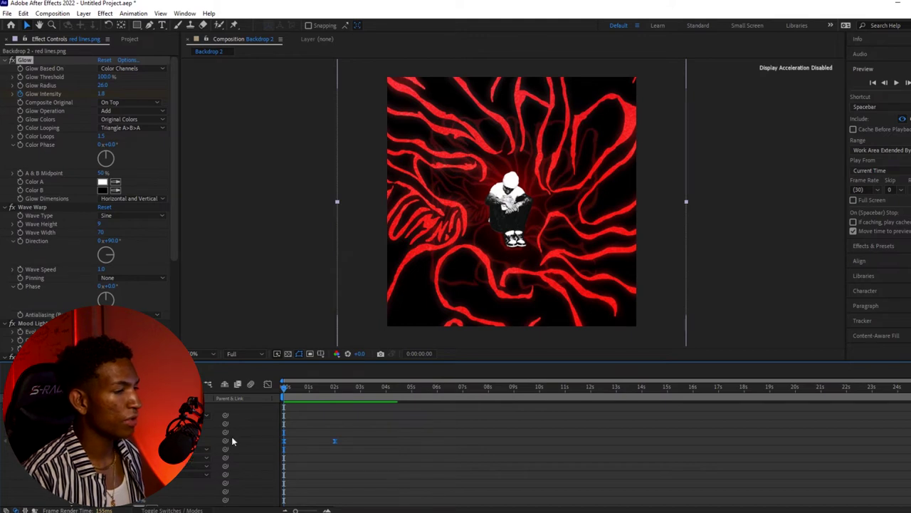
{"action": "left_click", "coordinate": [320, 434]}
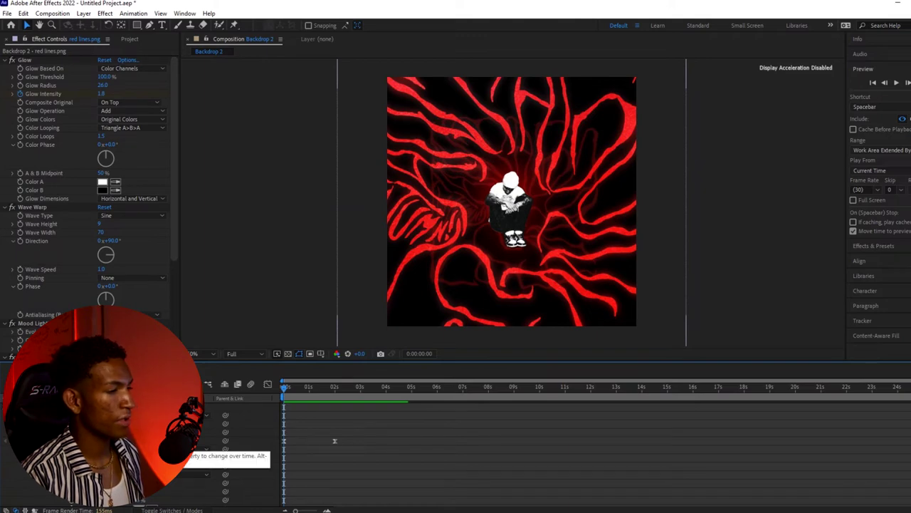
{"action": "left_click", "coordinate": [174, 440], "text": "alt"}
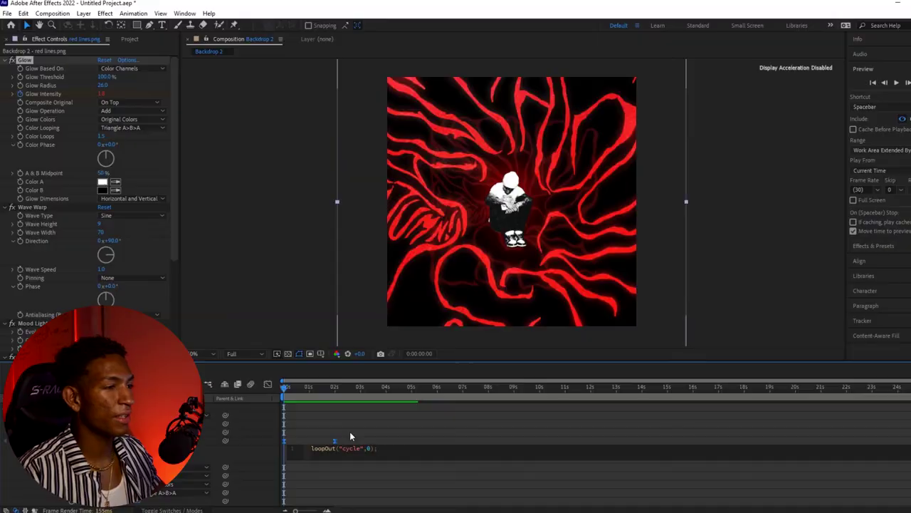
{"action": "left_click", "coordinate": [349, 431]}
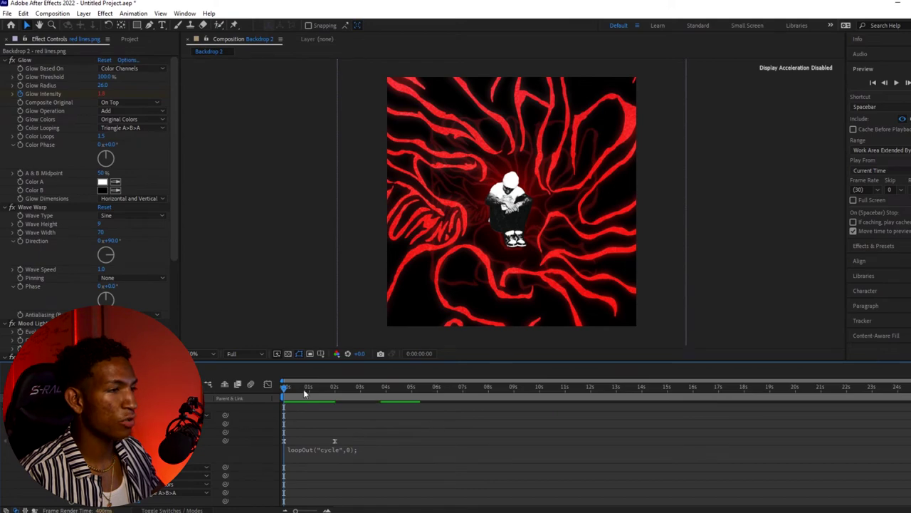
{"action": "left_click_drag", "start_coordinate": [283, 386], "coordinate": [462, 390]}
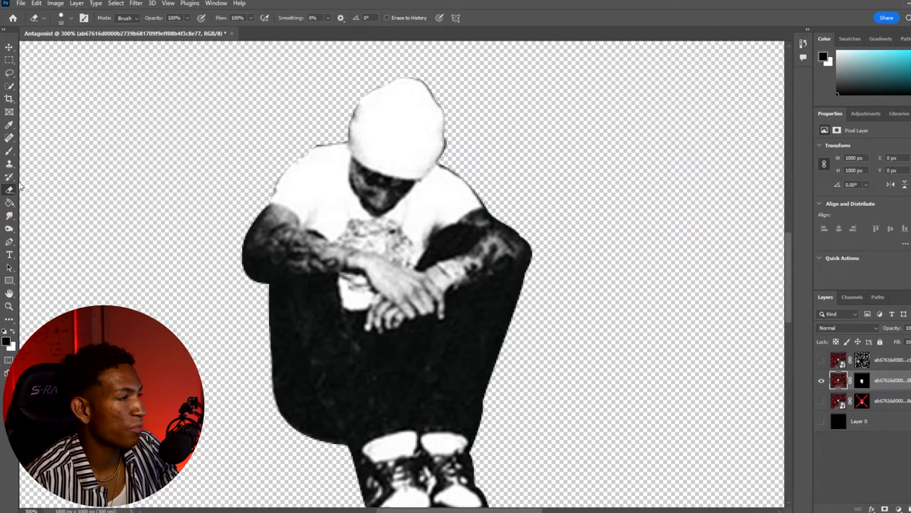
Switch to the Antagonist document in Photoshop and set up the Brush tool with a 4 px size and 55% hardness
{"action": "left_click_drag", "start_coordinate": [10, 152], "coordinate": [36, 155]}
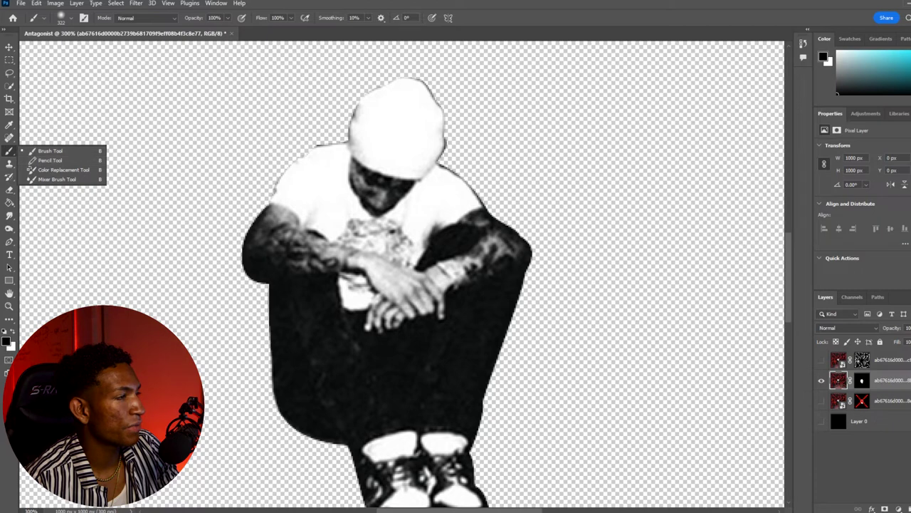
{"action": "left_click", "coordinate": [69, 22]}
{"action": "left_click_drag", "start_coordinate": [78, 50], "coordinate": [69, 52]}
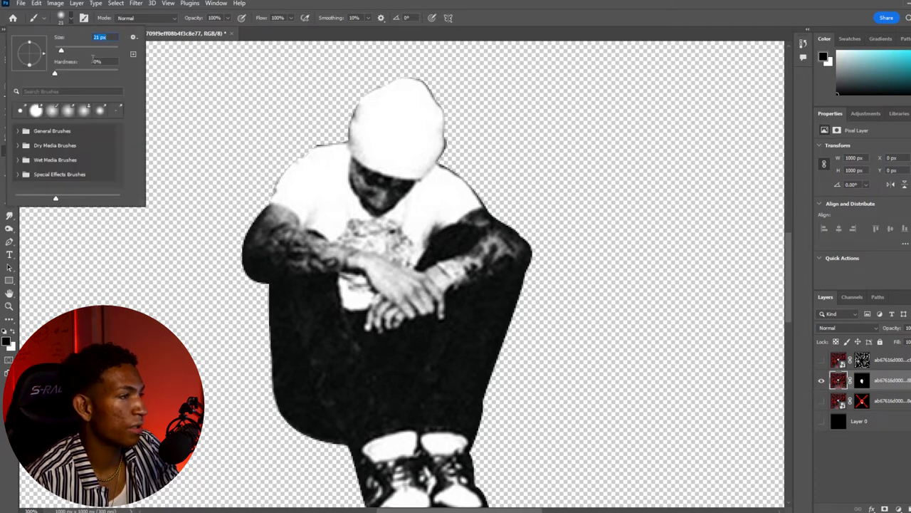
{"action": "type", "text": "6"}
{"action": "left_click_drag", "start_coordinate": [84, 71], "coordinate": [89, 73]}
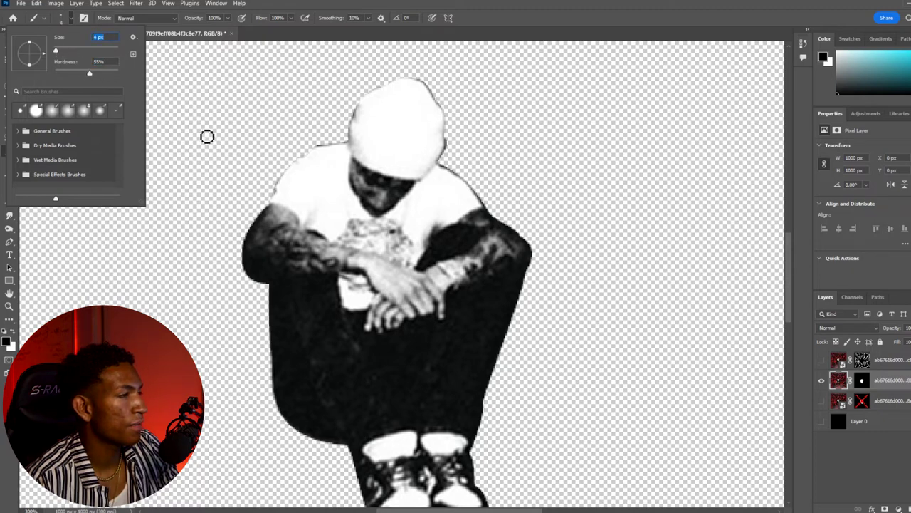
{"action": "key", "text": "Return"}
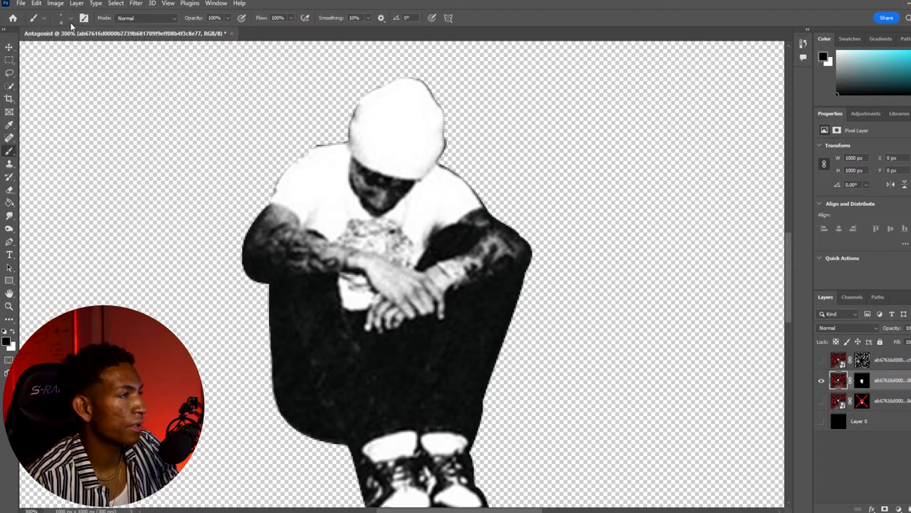
Set the foreground color to white and add a new empty layer above the subject, with the black background layer shown
{"action": "left_click", "coordinate": [6, 342]}
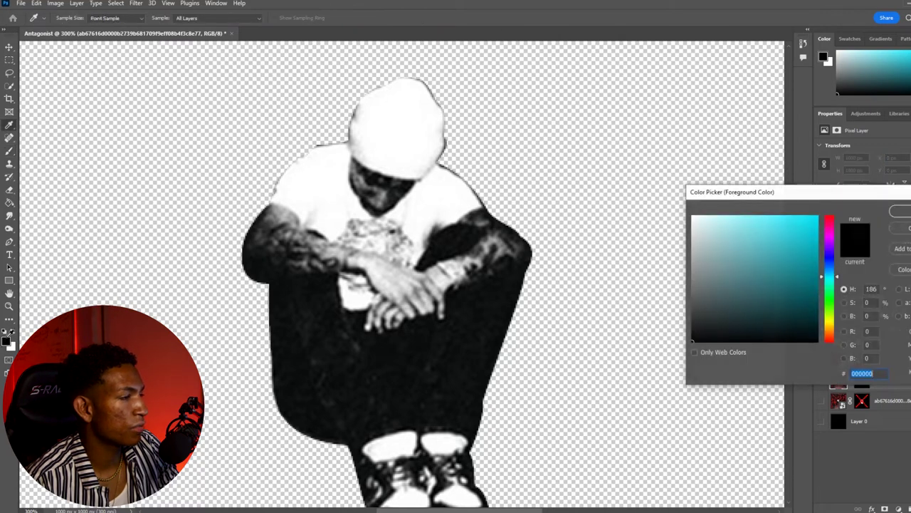
{"action": "left_click", "coordinate": [899, 211]}
{"action": "left_click", "coordinate": [823, 422]}
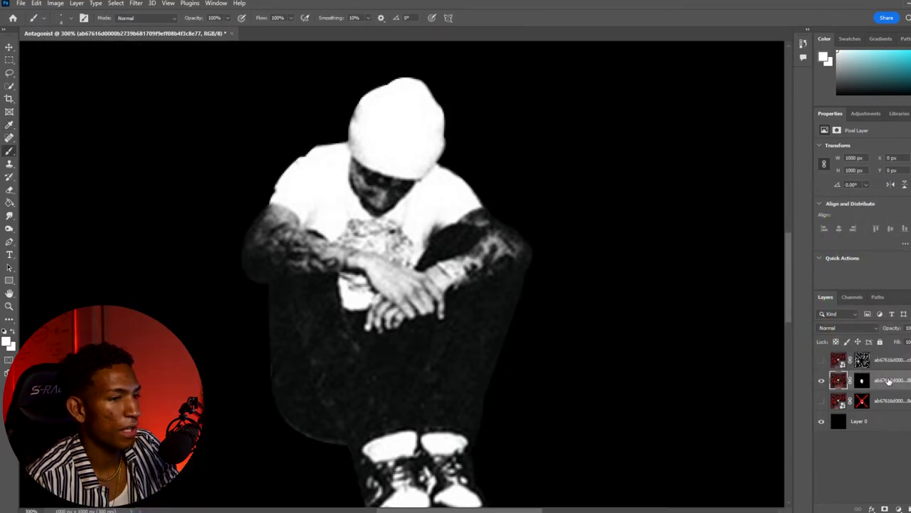
{"action": "key", "text": "ctrl+shift+alt+n"}
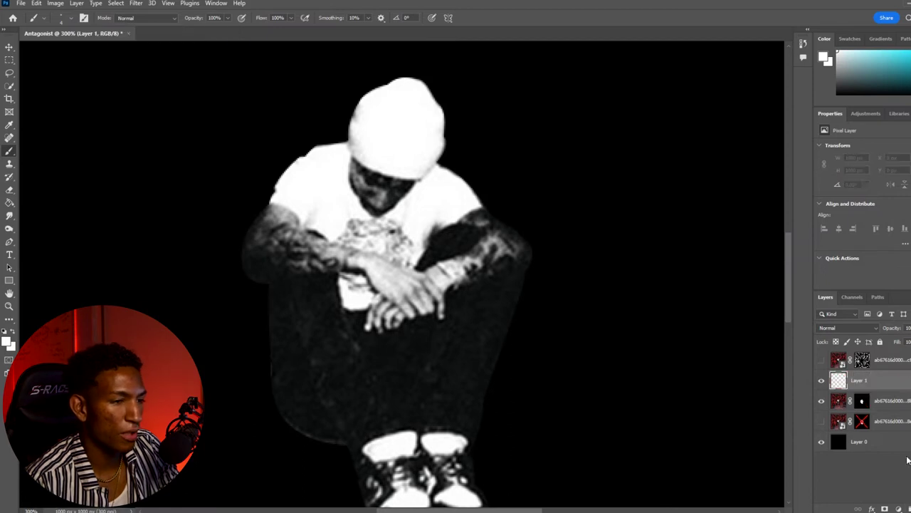
Paint a white outline around the subject's whole silhouette on Layer 1, from the hat down around the shoes and back up
{"action": "left_click", "coordinate": [882, 400]}
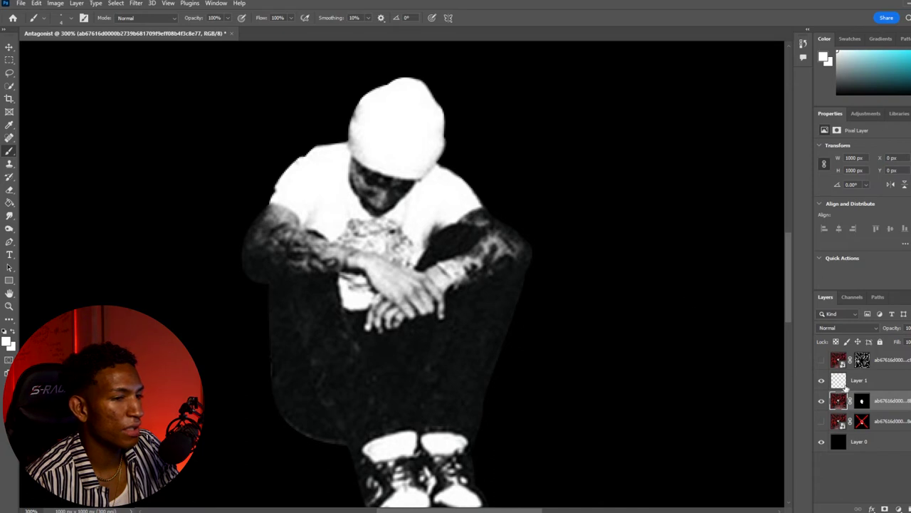
{"action": "left_click", "coordinate": [885, 385]}
{"action": "mouse_move", "coordinate": [389, 84]}
{"action": "left_mouse_down"}
{"action": "mouse_move", "coordinate": [353, 108]}
{"action": "mouse_move", "coordinate": [343, 137]}
{"action": "mouse_move", "coordinate": [306, 151]}
{"action": "mouse_move", "coordinate": [279, 177]}
{"action": "mouse_move", "coordinate": [236, 266]}
{"action": "mouse_move", "coordinate": [245, 290]}
{"action": "mouse_move", "coordinate": [264, 300]}
{"action": "mouse_move", "coordinate": [272, 416]}
{"action": "mouse_move", "coordinate": [294, 447]}
{"action": "mouse_move", "coordinate": [340, 455]}
{"action": "left_mouse_up"}
{"action": "scroll", "coordinate": [346, 442], "scroll_direction": "down", "scroll_amount": 1}
{"action": "scroll", "coordinate": [345, 442], "scroll_direction": "down", "scroll_amount": 2}
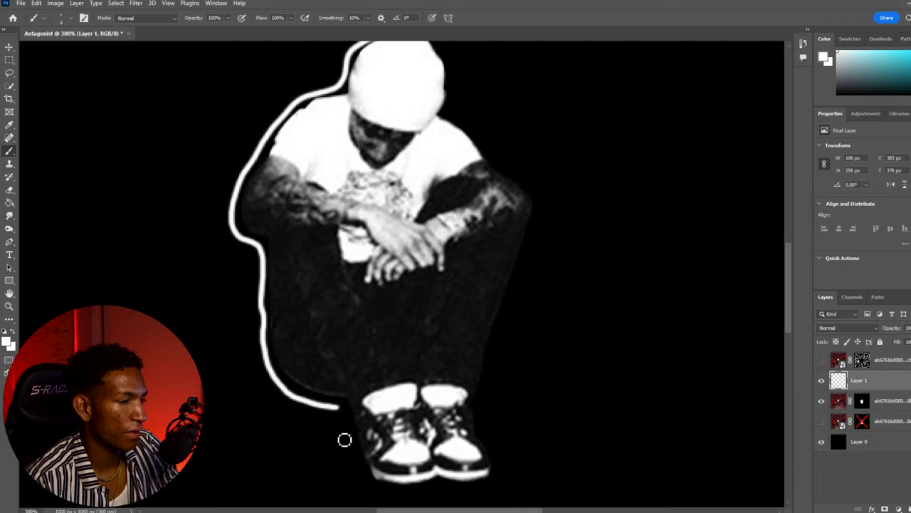
{"action": "mouse_move", "coordinate": [342, 390]}
{"action": "left_mouse_down"}
{"action": "mouse_move", "coordinate": [360, 447]}
{"action": "mouse_move", "coordinate": [381, 472]}
{"action": "mouse_move", "coordinate": [482, 472]}
{"action": "mouse_move", "coordinate": [504, 458]}
{"action": "mouse_move", "coordinate": [486, 389]}
{"action": "mouse_move", "coordinate": [499, 324]}
{"action": "mouse_move", "coordinate": [525, 273]}
{"action": "mouse_move", "coordinate": [543, 181]}
{"action": "mouse_move", "coordinate": [450, 84]}
{"action": "left_mouse_up"}
{"action": "scroll", "coordinate": [456, 168], "scroll_direction": "up", "scroll_amount": 2}
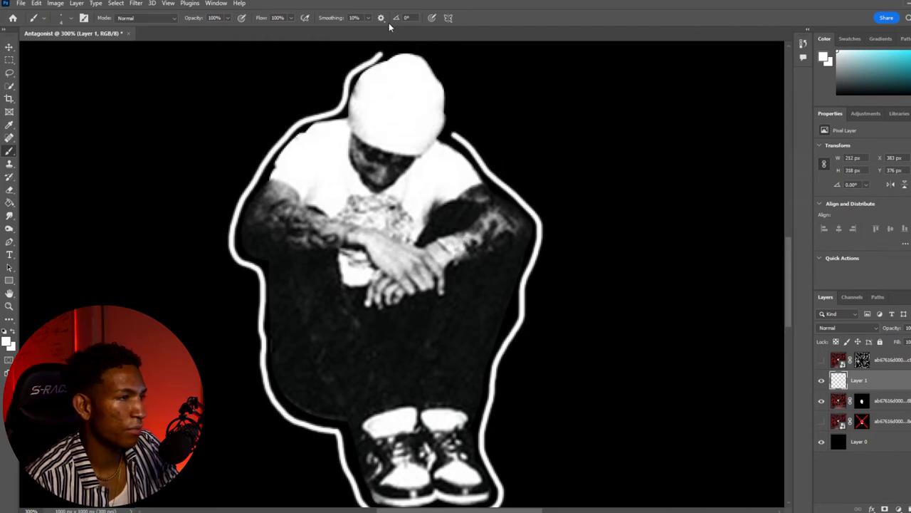
{"action": "mouse_move", "coordinate": [386, 57]}
{"action": "left_mouse_down"}
{"action": "mouse_move", "coordinate": [417, 47]}
{"action": "mouse_move", "coordinate": [437, 58]}
{"action": "mouse_move", "coordinate": [455, 141]}
{"action": "left_mouse_up"}
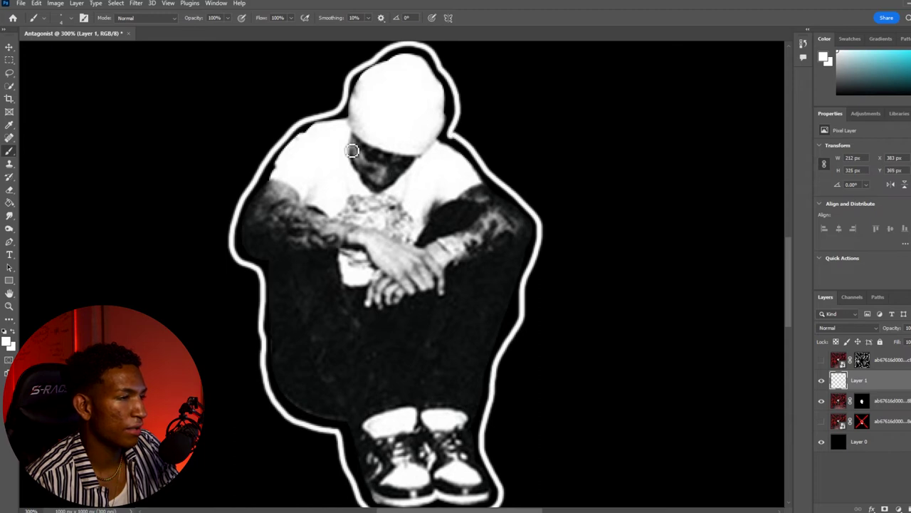
Reduce the subject layer's opacity and trace the hat brim, face, arms, hands and shoe tops in white on Layer 1
{"action": "left_click", "coordinate": [857, 400]}
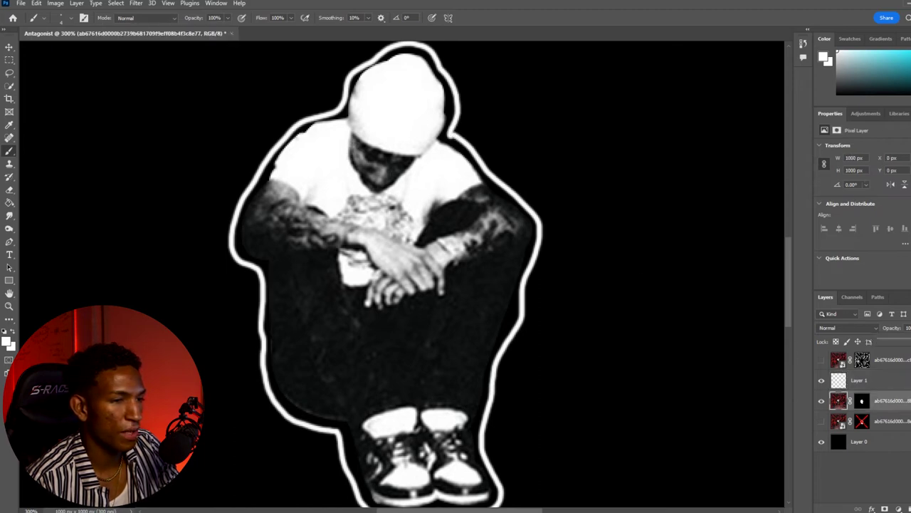
{"action": "left_click_drag", "start_coordinate": [899, 342], "coordinate": [883, 362]}
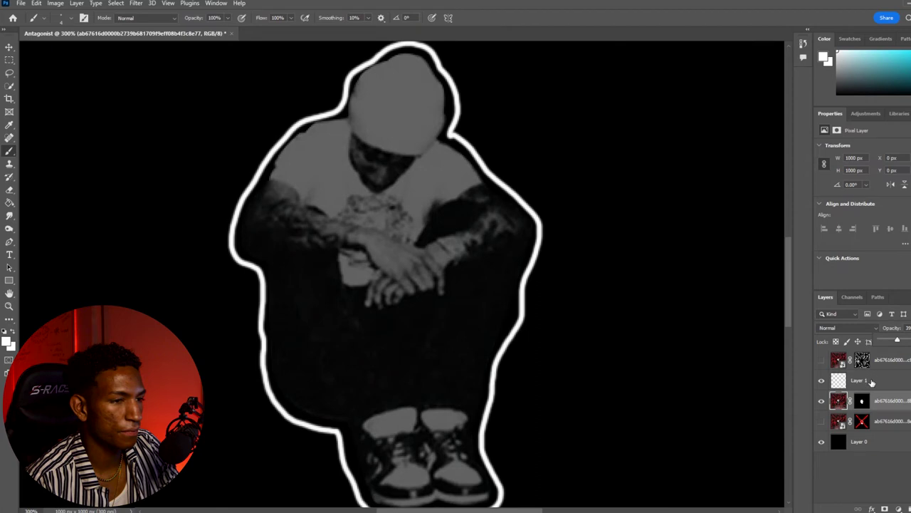
{"action": "left_click", "coordinate": [873, 383]}
{"action": "mouse_move", "coordinate": [349, 134]}
{"action": "left_mouse_down"}
{"action": "mouse_move", "coordinate": [376, 200]}
{"action": "mouse_move", "coordinate": [387, 199]}
{"action": "mouse_move", "coordinate": [451, 138]}
{"action": "left_mouse_up"}
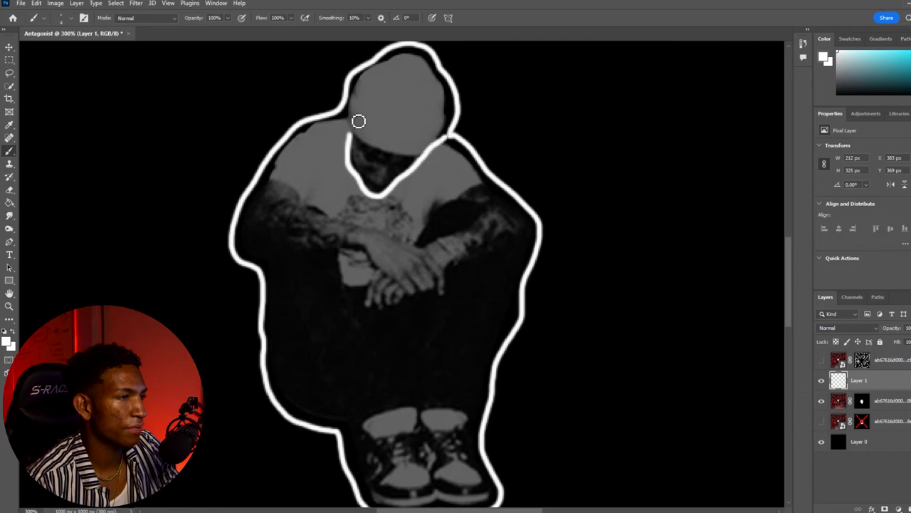
{"action": "mouse_move", "coordinate": [349, 114]}
{"action": "left_mouse_down"}
{"action": "mouse_move", "coordinate": [366, 147]}
{"action": "mouse_move", "coordinate": [422, 155]}
{"action": "left_mouse_up"}
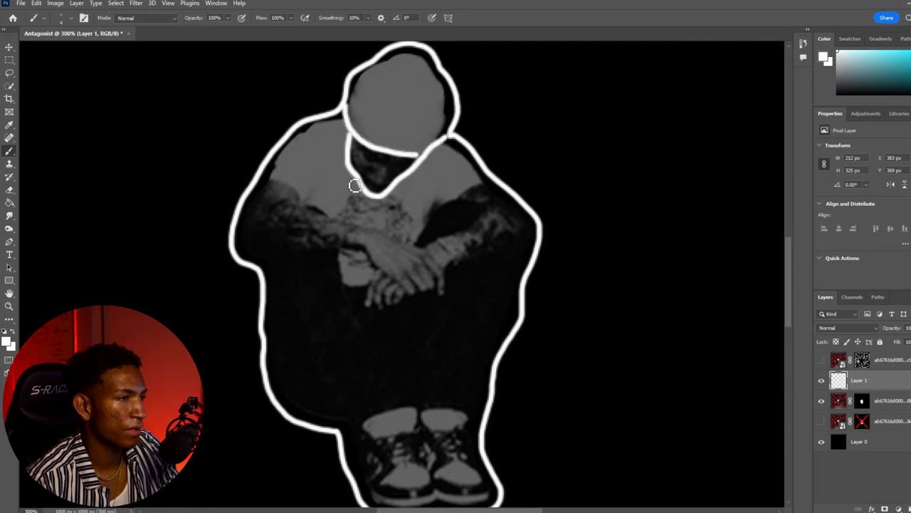
{"action": "mouse_move", "coordinate": [302, 190]}
{"action": "left_mouse_down"}
{"action": "mouse_move", "coordinate": [305, 204]}
{"action": "mouse_move", "coordinate": [427, 249]}
{"action": "mouse_move", "coordinate": [478, 220]}
{"action": "left_mouse_up"}
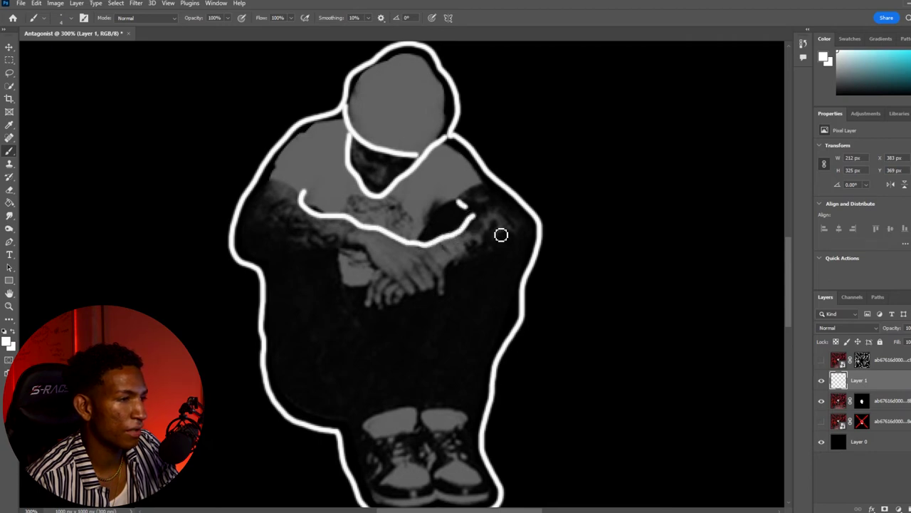
{"action": "mouse_move", "coordinate": [511, 264]}
{"action": "left_mouse_down"}
{"action": "mouse_move", "coordinate": [455, 281]}
{"action": "mouse_move", "coordinate": [446, 304]}
{"action": "mouse_move", "coordinate": [425, 299]}
{"action": "mouse_move", "coordinate": [379, 316]}
{"action": "mouse_move", "coordinate": [367, 312]}
{"action": "mouse_move", "coordinate": [375, 280]}
{"action": "mouse_move", "coordinate": [352, 254]}
{"action": "mouse_move", "coordinate": [267, 261]}
{"action": "left_mouse_up"}
{"action": "mouse_move", "coordinate": [373, 418]}
{"action": "left_mouse_down"}
{"action": "mouse_move", "coordinate": [412, 410]}
{"action": "mouse_move", "coordinate": [419, 434]}
{"action": "mouse_move", "coordinate": [431, 435]}
{"action": "mouse_move", "coordinate": [431, 413]}
{"action": "mouse_move", "coordinate": [466, 416]}
{"action": "left_mouse_up"}
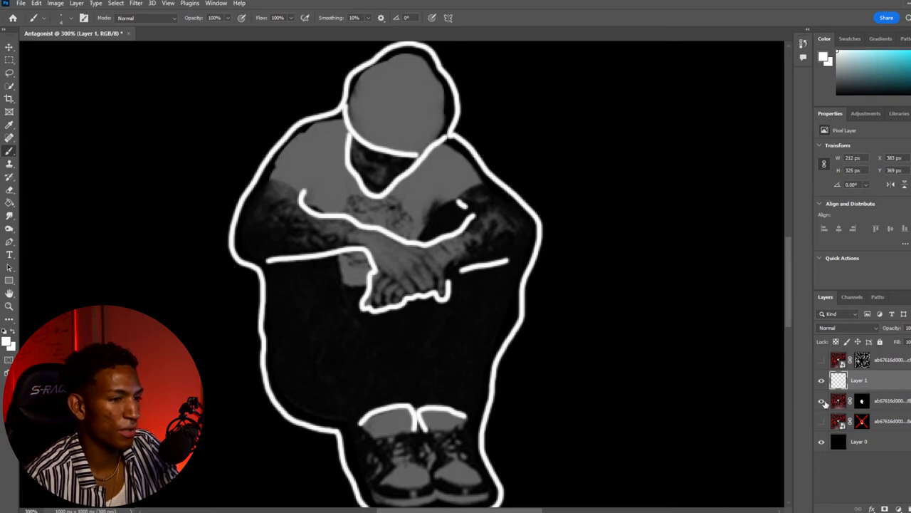
Hide the subject layer to inspect the drawn line art alone, and toggle the visibility of Layer 1
{"action": "left_click", "coordinate": [822, 401]}
{"action": "scroll", "coordinate": [427, 312], "scroll_direction": "down", "scroll_amount": 2}
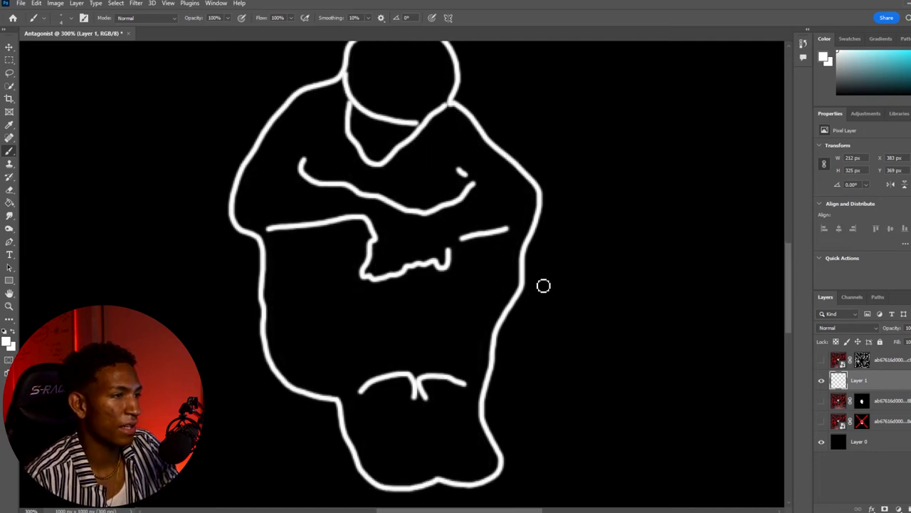
{"action": "left_click", "coordinate": [822, 382]}
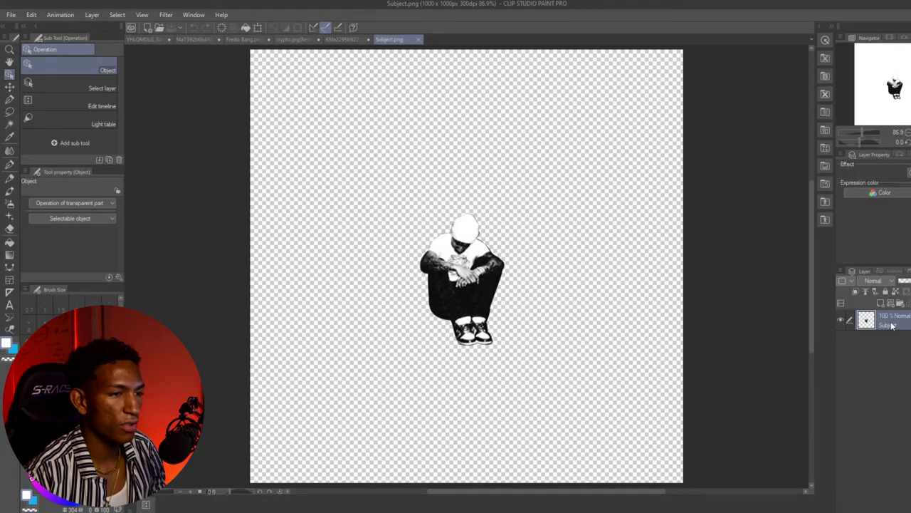
Duplicate the Subject layer and start the Artistic filter on the copy with the process set to Lines only
{"action": "right_click", "coordinate": [892, 325]}
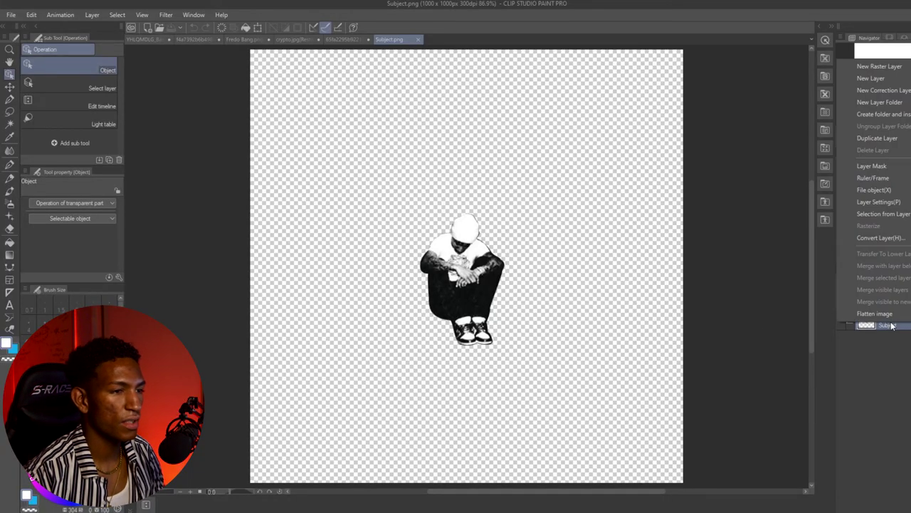
{"action": "left_click", "coordinate": [875, 138]}
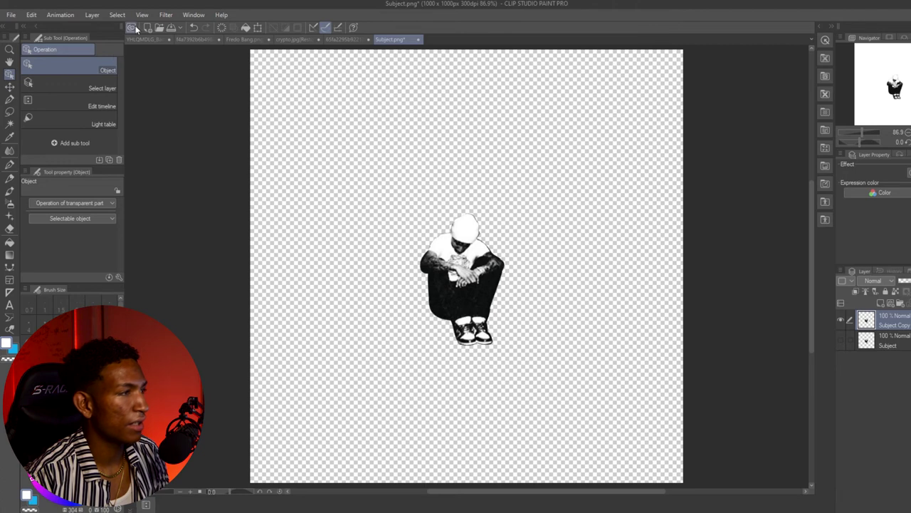
{"action": "left_click", "coordinate": [166, 15]}
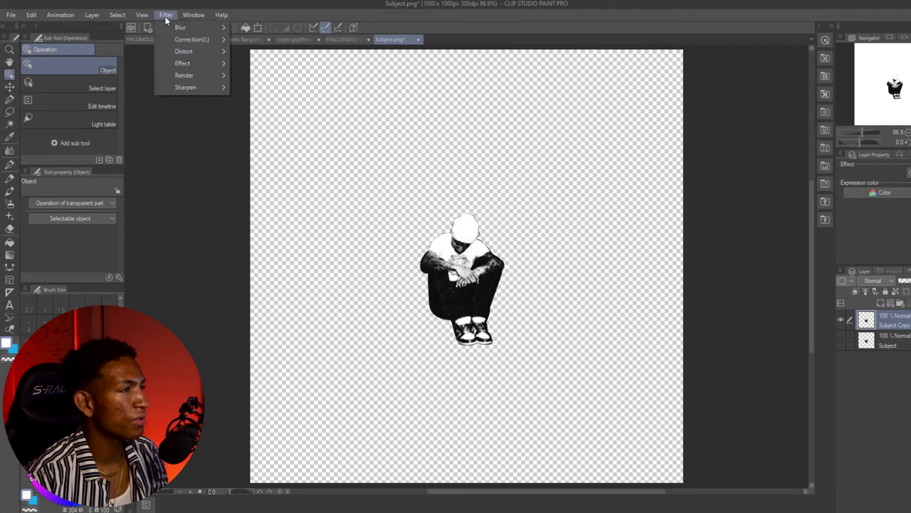
{"action": "mouse_move", "coordinate": [211, 65]}
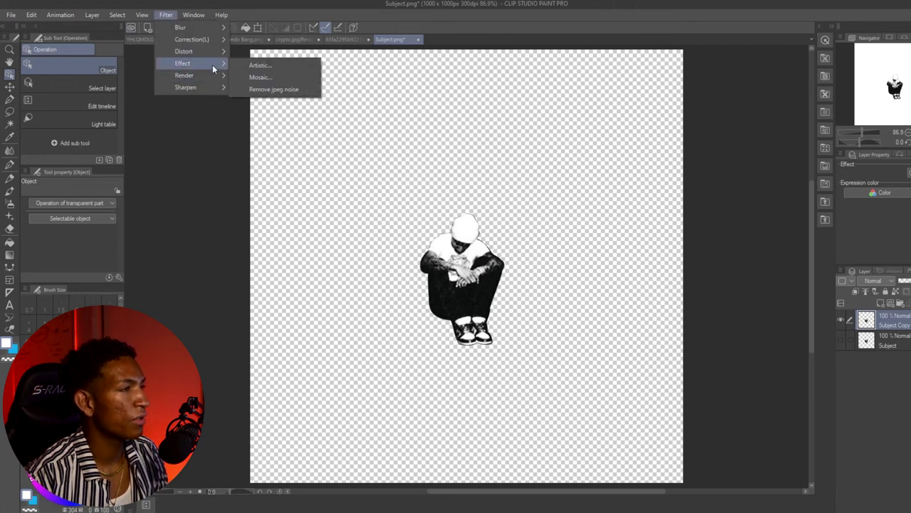
{"action": "left_click", "coordinate": [246, 64]}
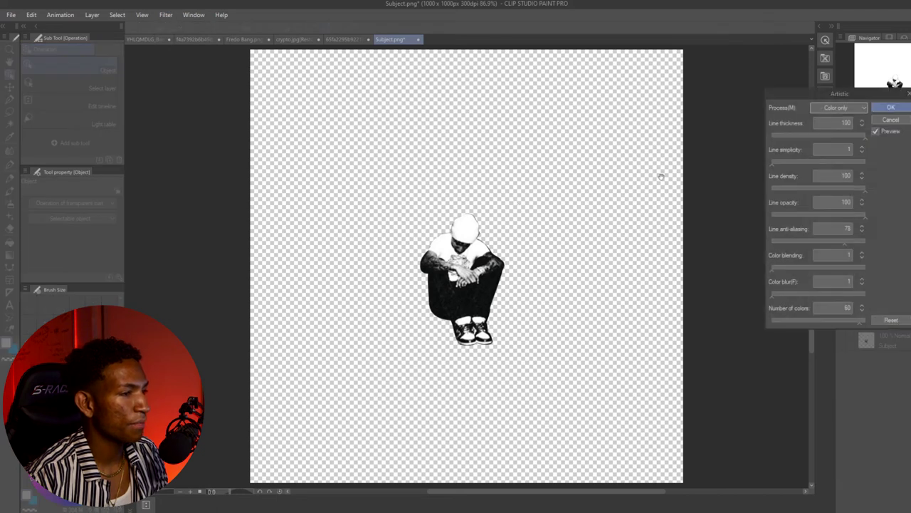
{"action": "left_click", "coordinate": [829, 108]}
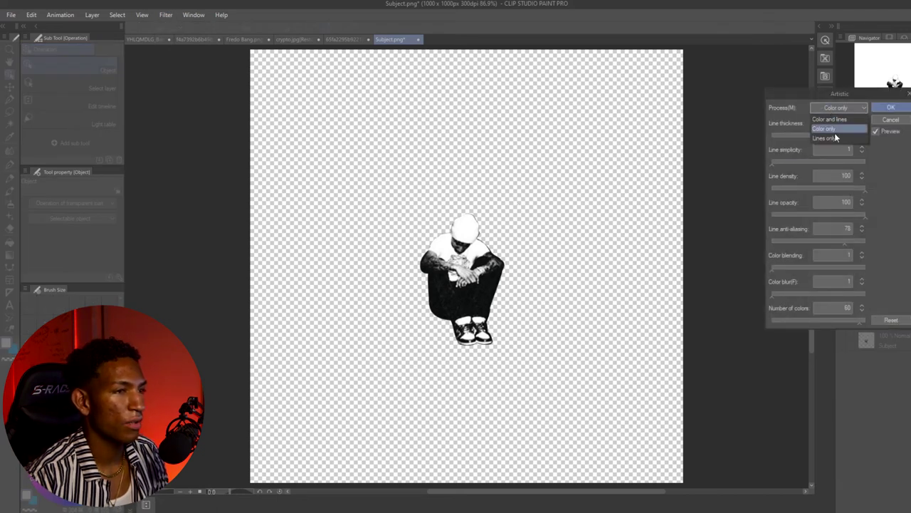
{"action": "left_click", "coordinate": [829, 138]}
Reduce the Artistic filter's line thickness to under 20 and its line density to 1, and apply the filter
{"action": "left_click", "coordinate": [793, 136]}
{"action": "mouse_move", "coordinate": [785, 137]}
{"action": "left_mouse_down"}
{"action": "mouse_move", "coordinate": [774, 139]}
{"action": "mouse_move", "coordinate": [786, 137]}
{"action": "left_mouse_up"}
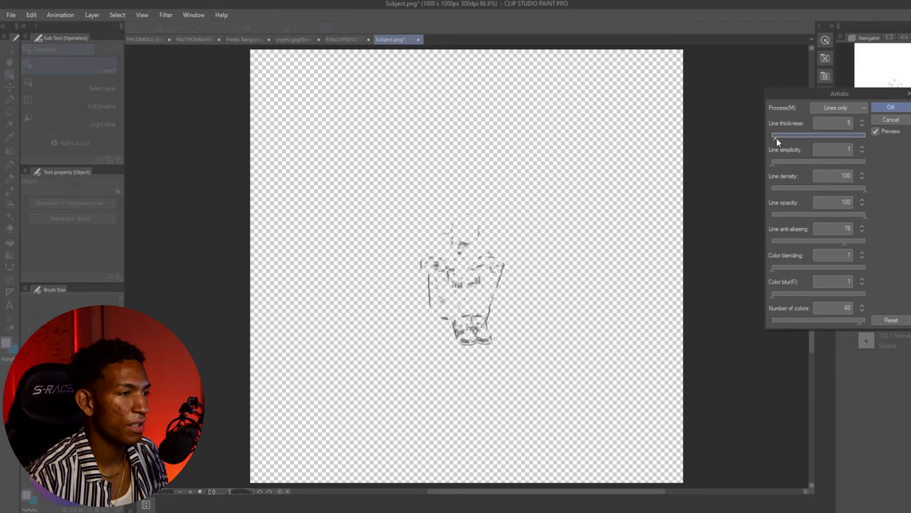
{"action": "left_click", "coordinate": [806, 189]}
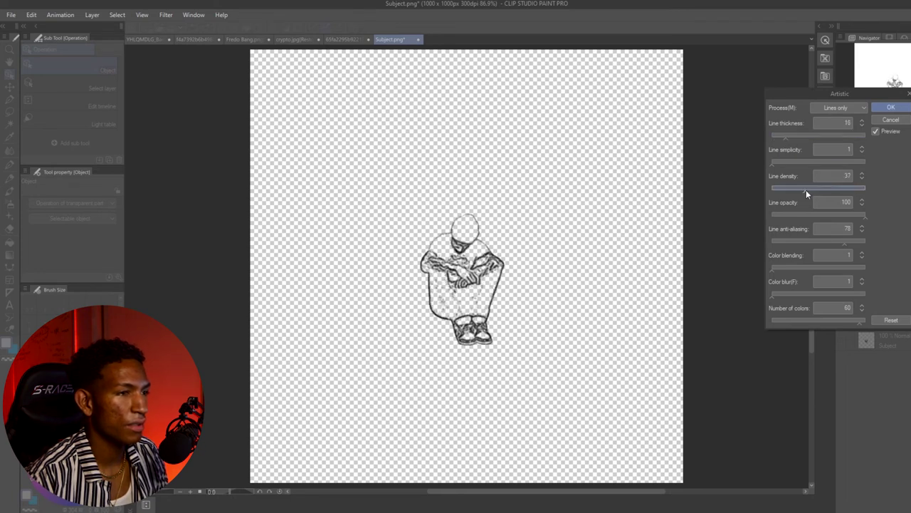
{"action": "left_click_drag", "start_coordinate": [802, 193], "coordinate": [770, 195]}
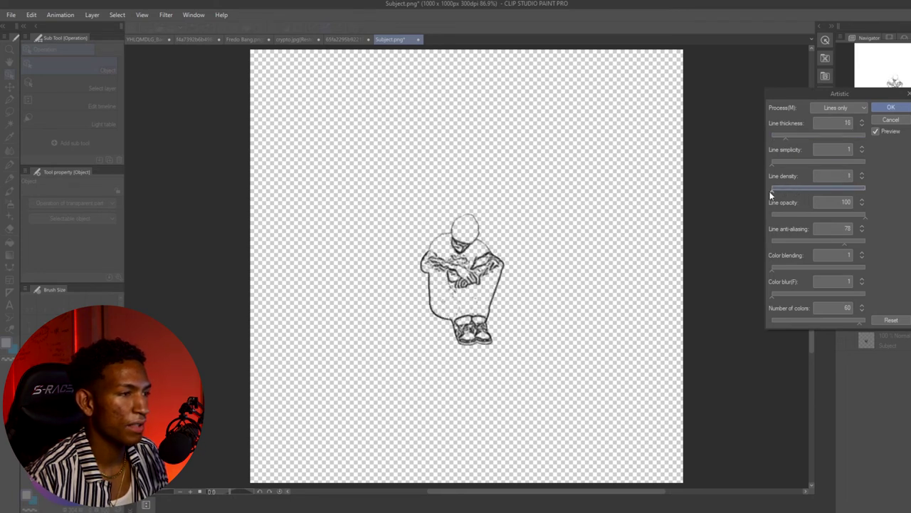
{"action": "left_click", "coordinate": [788, 136]}
{"action": "left_click_drag", "start_coordinate": [792, 138], "coordinate": [790, 140]}
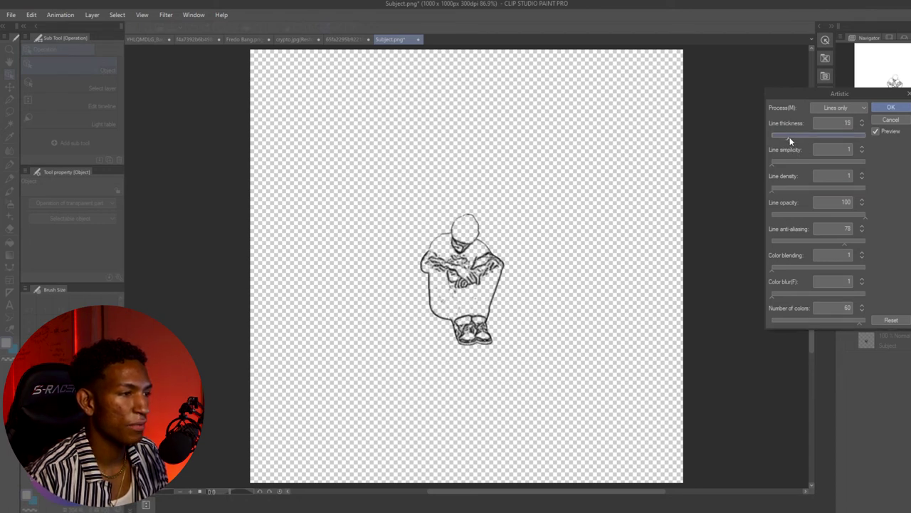
{"action": "left_click", "coordinate": [890, 107]}
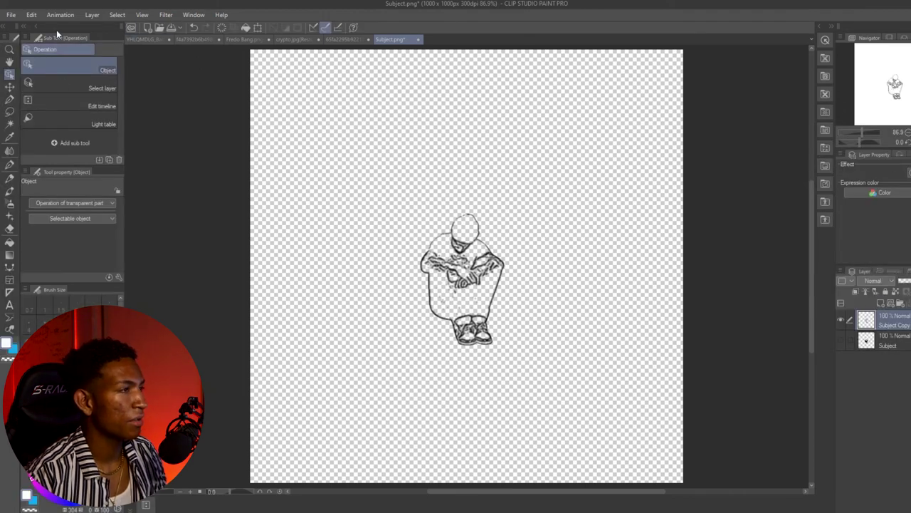
Turn the line art on the Subject copy white with a Hue/Saturation/Luminosity correction at luminosity 100
{"action": "left_click", "coordinate": [31, 14]}
{"action": "mouse_move", "coordinate": [143, 242]}
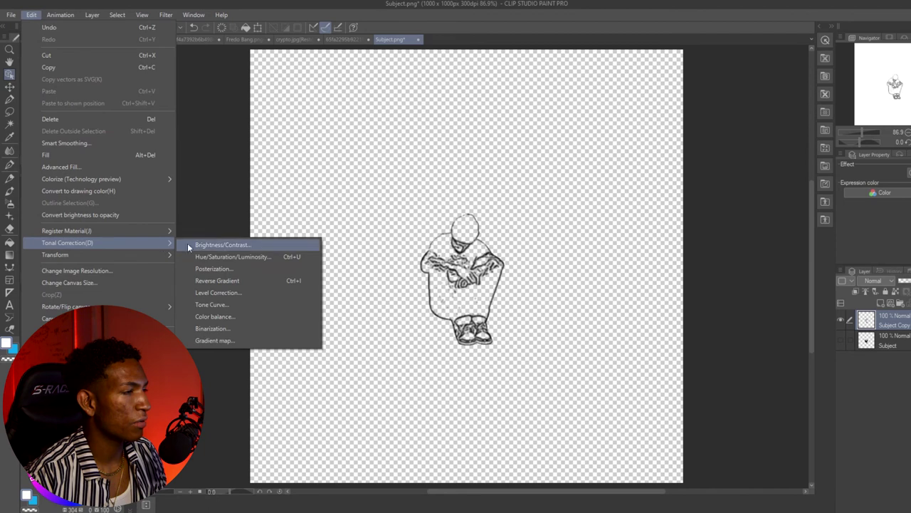
{"action": "left_click", "coordinate": [238, 255]}
{"action": "left_click_drag", "start_coordinate": [759, 265], "coordinate": [872, 267]}
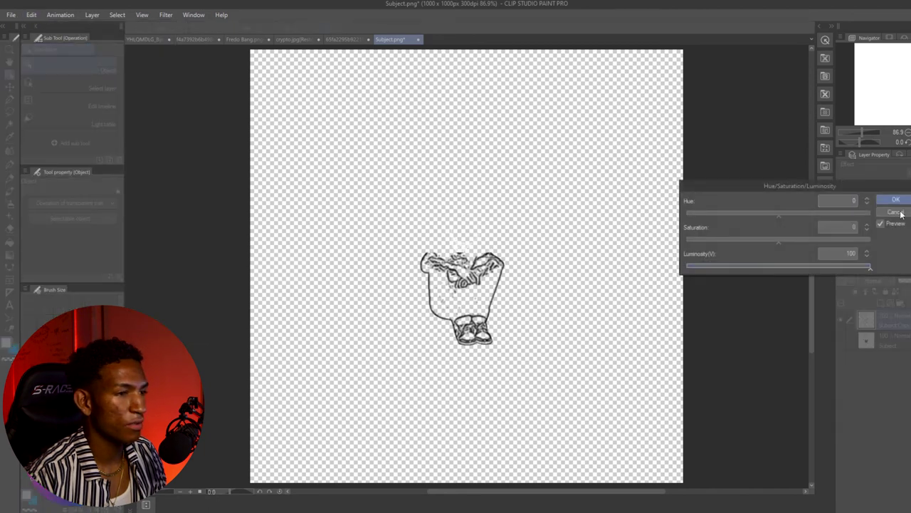
{"action": "key", "text": "Return"}
Export the white line art as a single-layer PNG named oultine in the HOW TO ANIMATE AUTUMMN COVER folder
{"action": "left_click", "coordinate": [11, 14]}
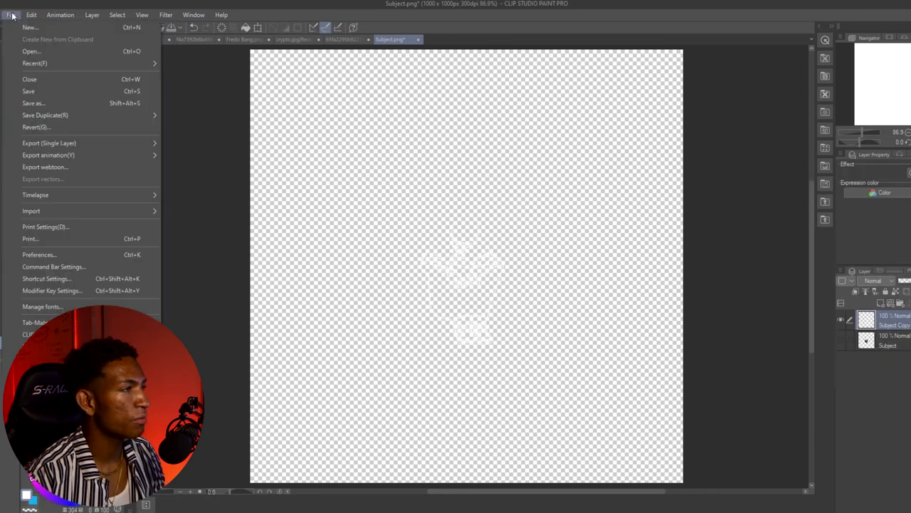
{"action": "mouse_move", "coordinate": [145, 146]}
{"action": "left_click", "coordinate": [190, 169]}
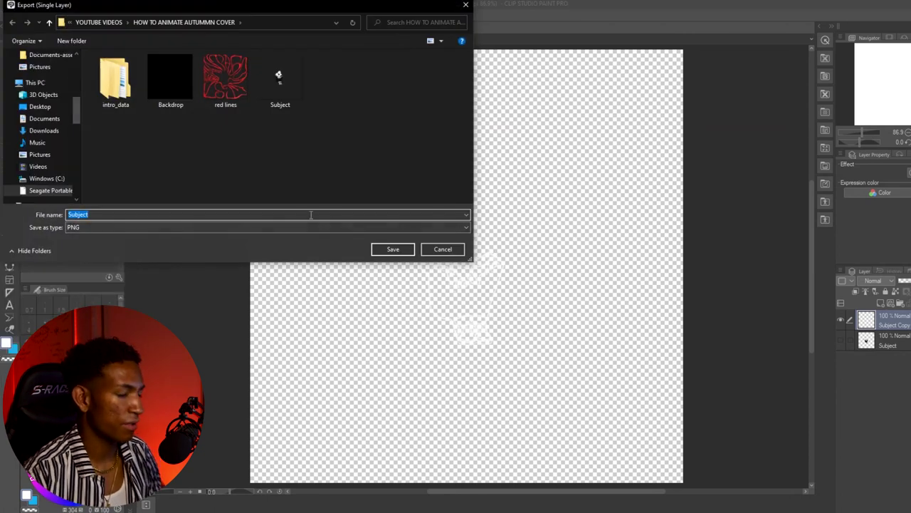
{"action": "type", "text": "outli"}
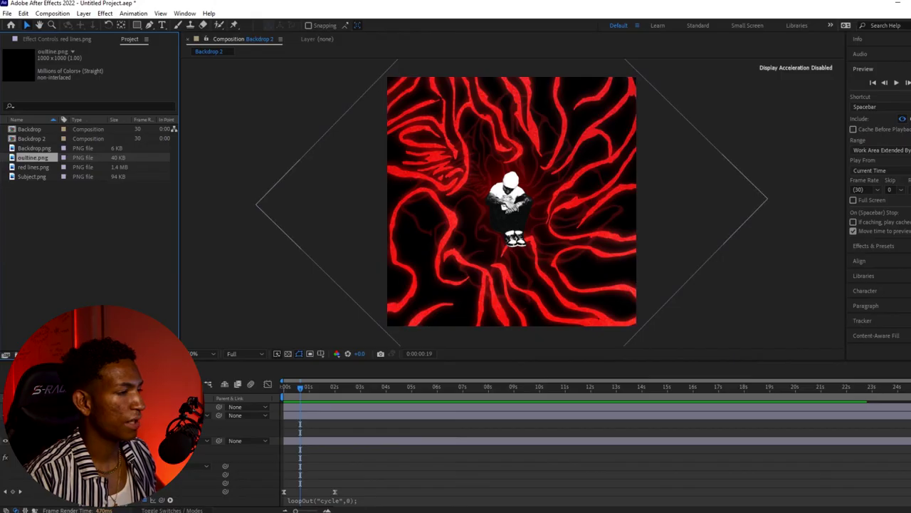
In After Effects, add oultine.png as the top layer of the Backdrop 2 composition and set its scale to 103%
{"action": "left_click_drag", "start_coordinate": [32, 157], "coordinate": [143, 409]}
{"action": "left_click", "coordinate": [41, 407]}
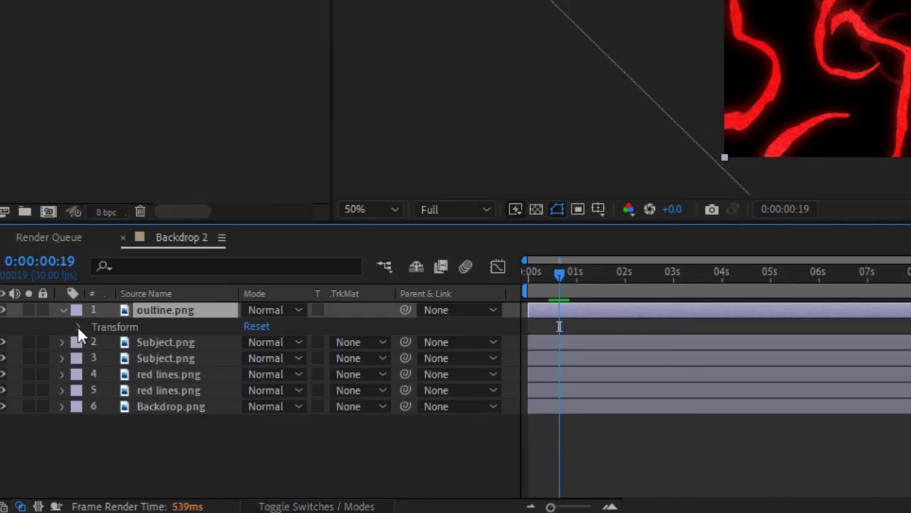
{"action": "left_click", "coordinate": [49, 416]}
{"action": "left_click", "coordinate": [274, 374]}
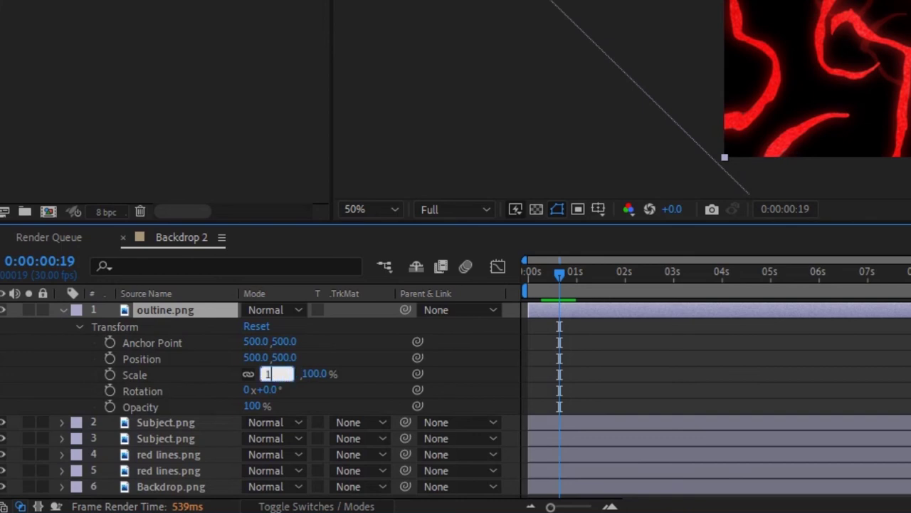
{"action": "key", "text": "Return"}
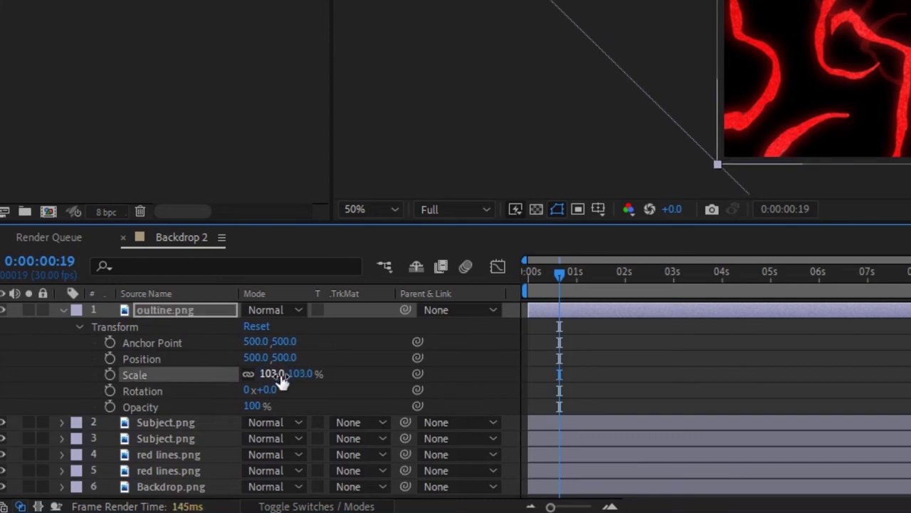